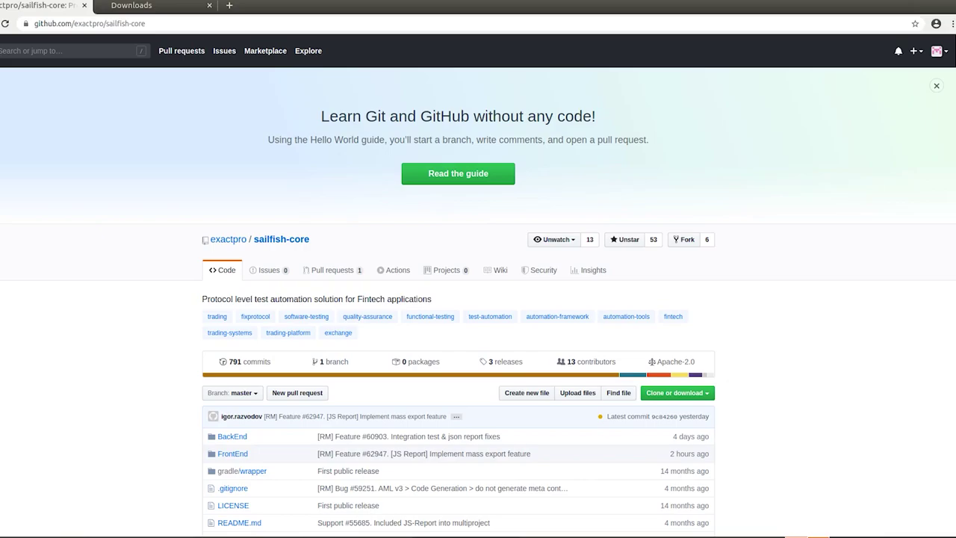
- Download generic_3.2.722_b4_core_3.2.722.zip and sf_3.2.722_b4.zip from the sailfish-core RELEASE-3.2.722 assets
left_click_drag(311, 239, 253, 239)
left_click_drag(525, 361, 479, 361)
left_click(482, 361)
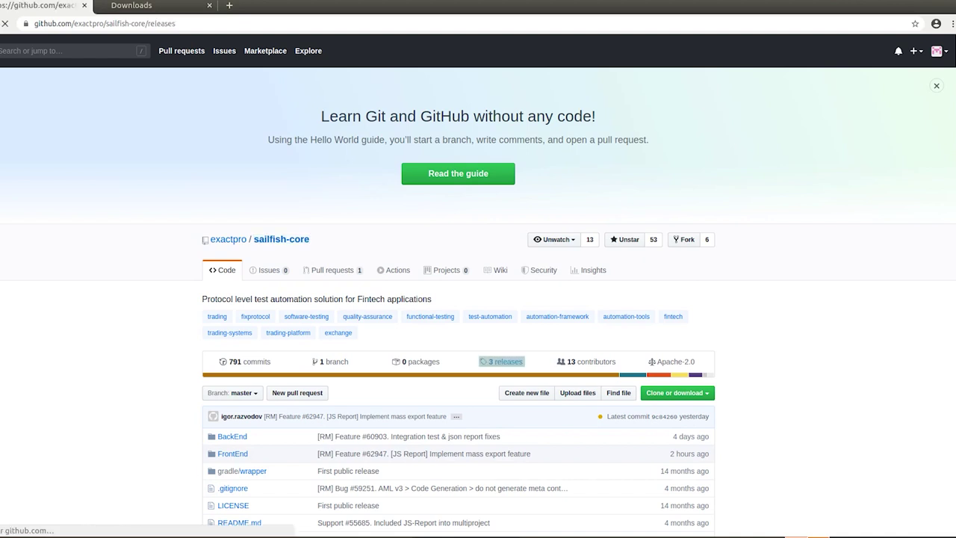
scroll(478, 299, "down", 5)
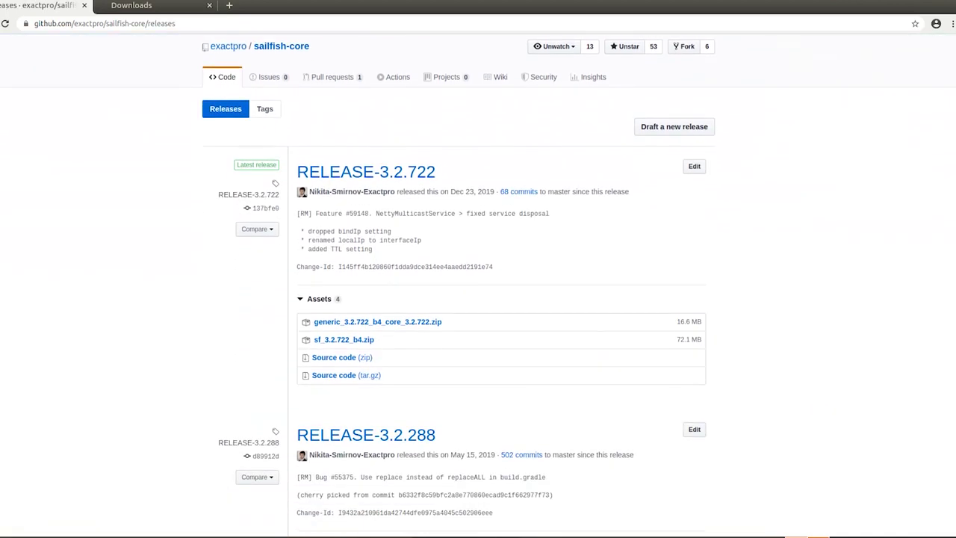
left_click_drag(314, 320, 442, 320)
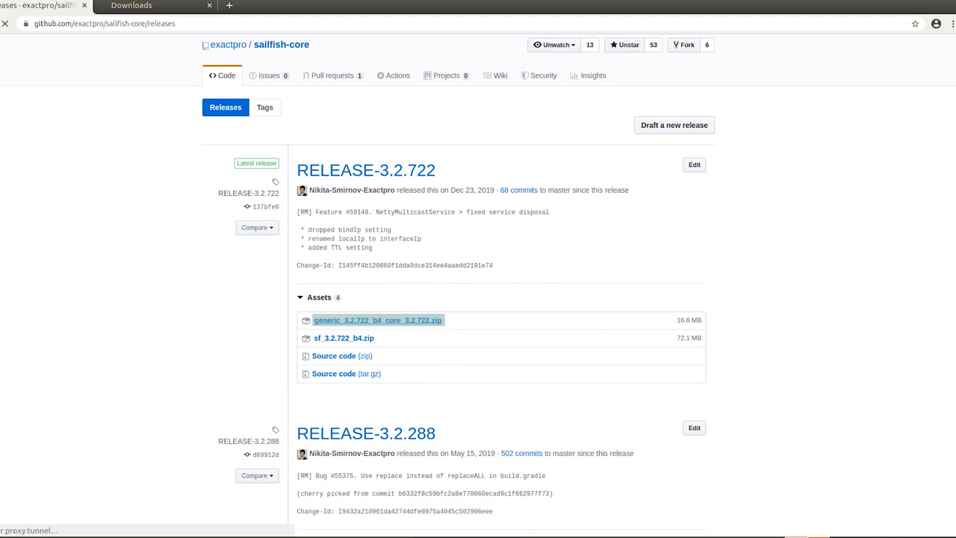
left_click_drag(313, 337, 375, 338)
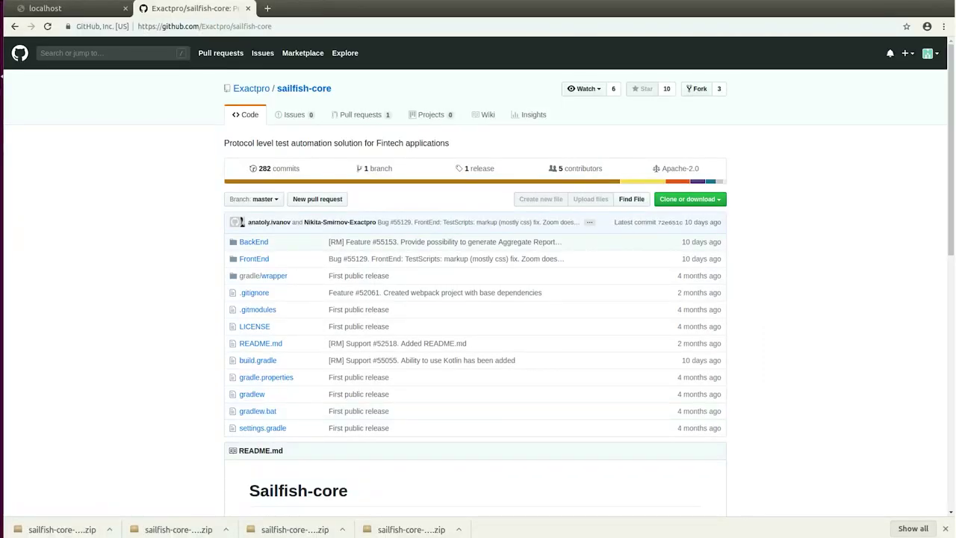
- Download the sailfish-core master branch source as sailfish-core-master.zip
left_click(687, 199)
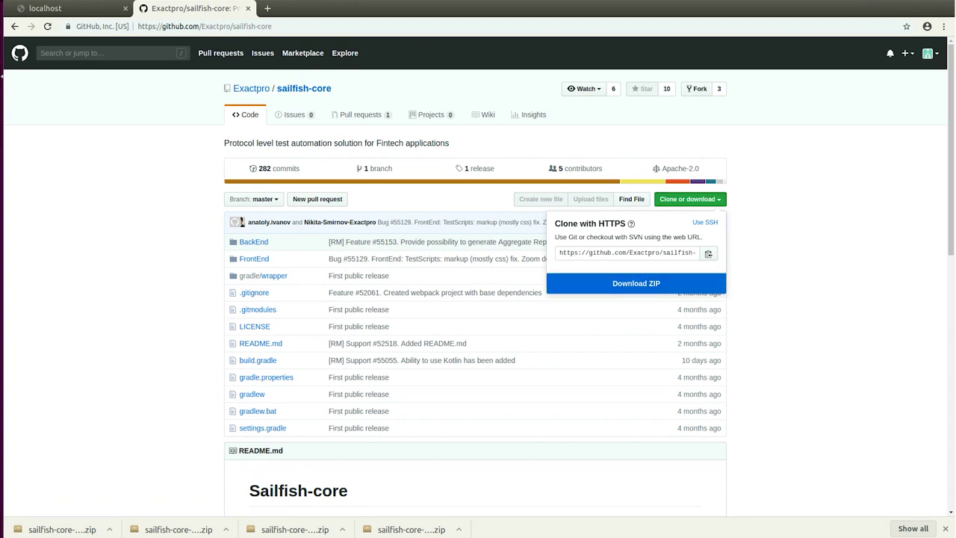
left_click(636, 283)
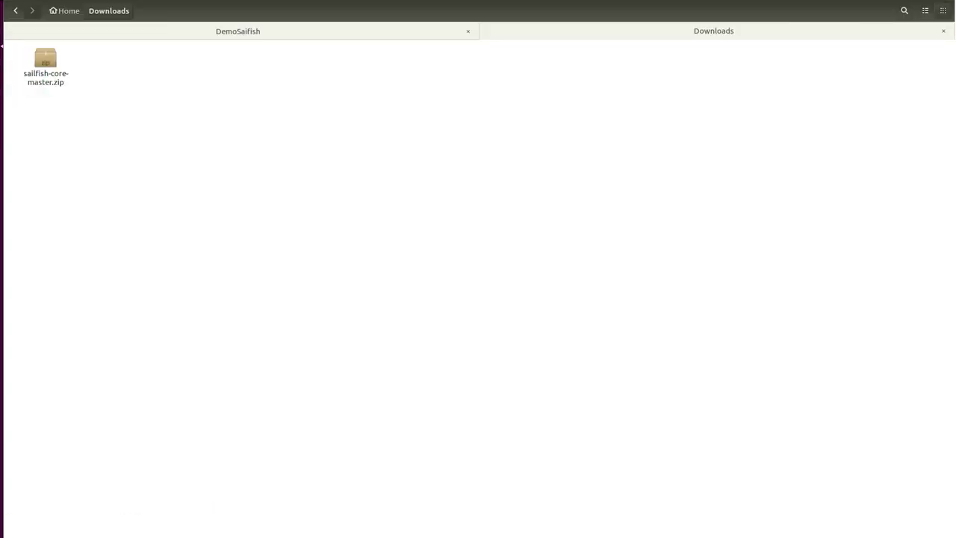
- Unpack sailfish-core-master into Downloads and enter './gradlew clean build zipRelease -x test' in a terminal there
double_click(45, 63)
left_click_drag(45, 75, 106, 213)
left_click(11, 7)
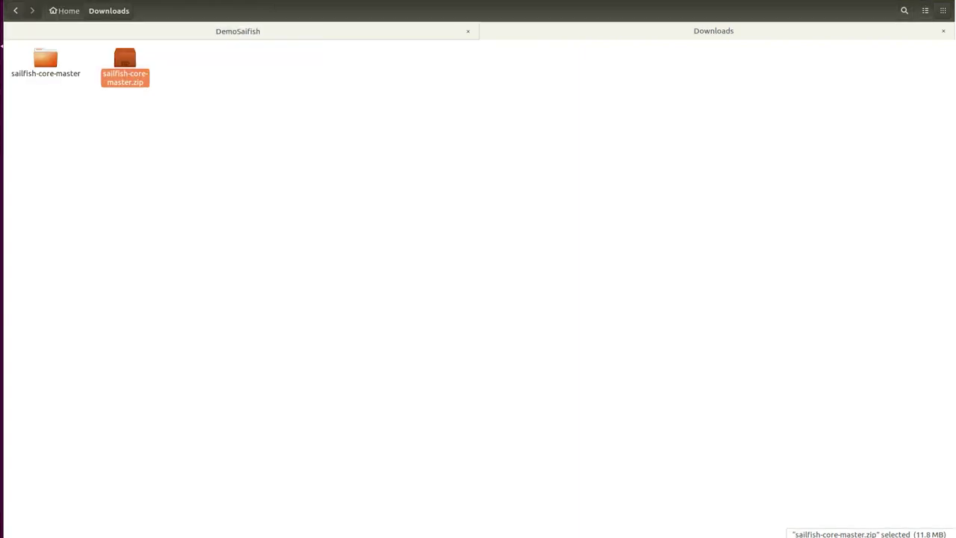
left_click(45, 58)
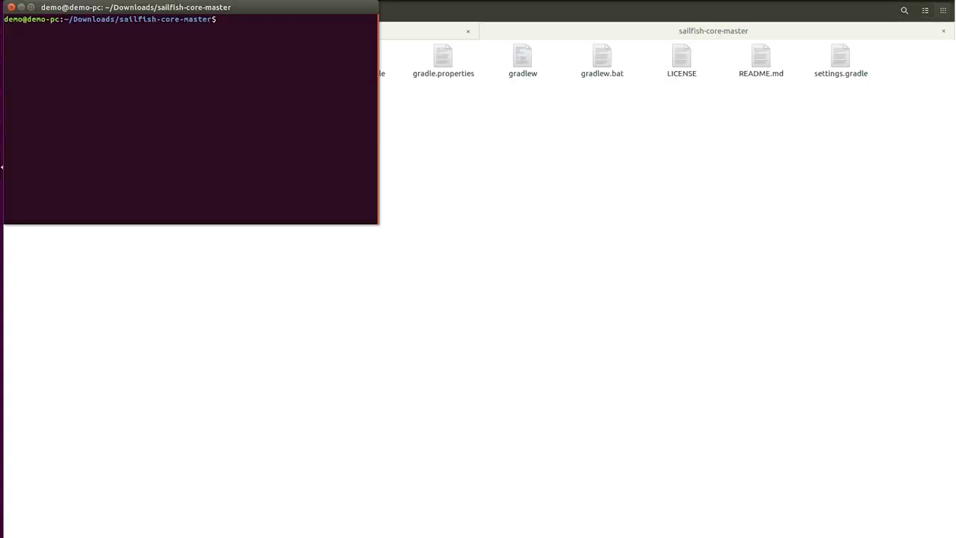
type("./gradlew clean ")
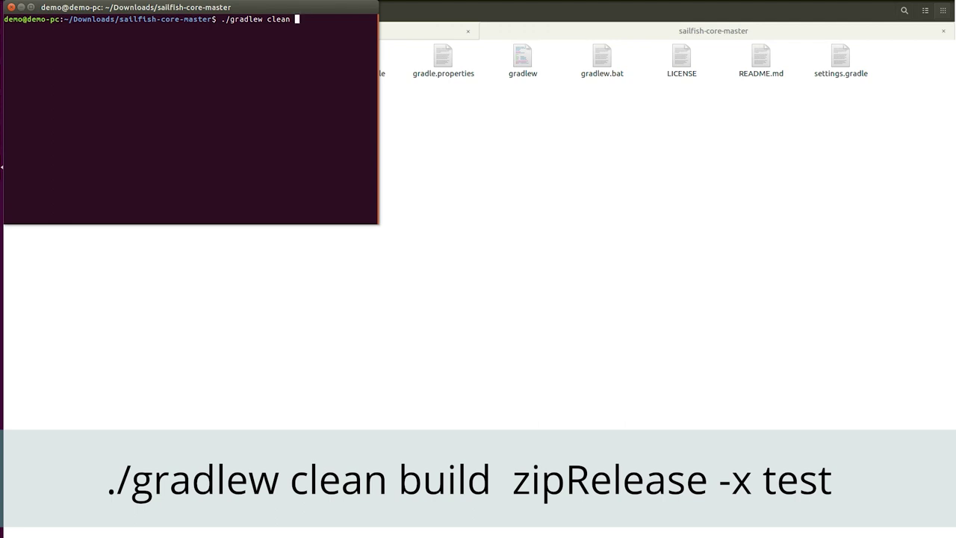
type("build zipRe")
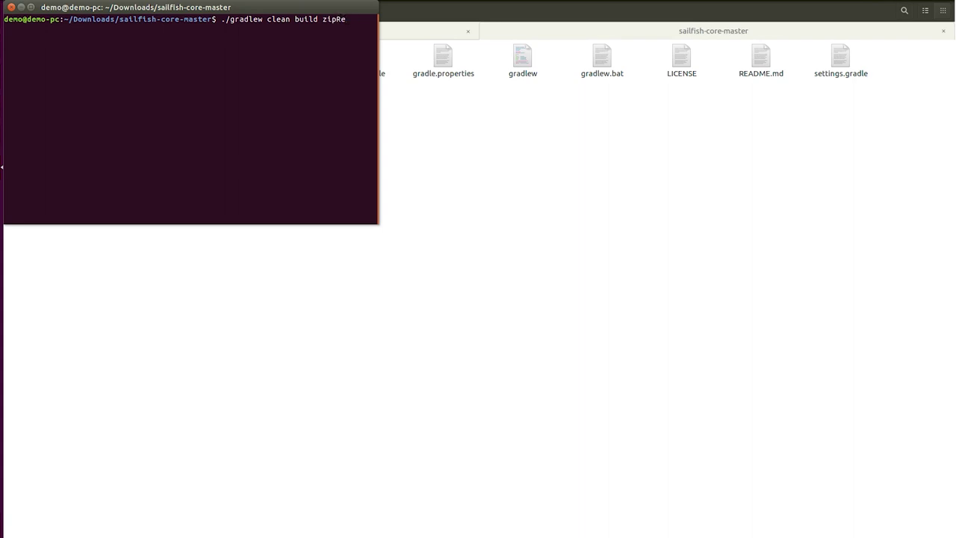
type("lease -x test")
- Run the gradle clean build with zipRelease, skipping tests
key("Return")
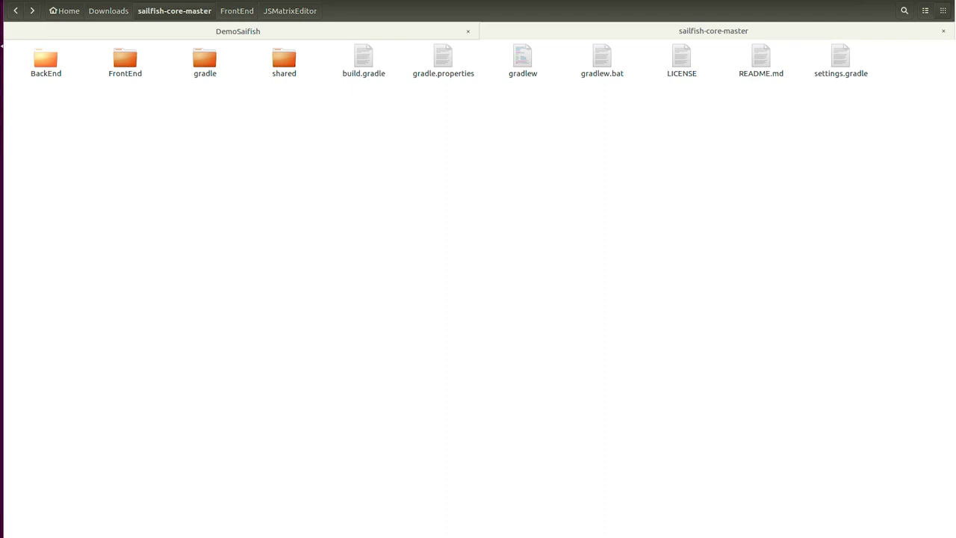
- Copy sf_3.2-SNAPSHOT_b0.zip from FrontEnd/SailfishFrontEnd/build/release, keeping BackEnd open in a second tab
middle_click(45, 60)
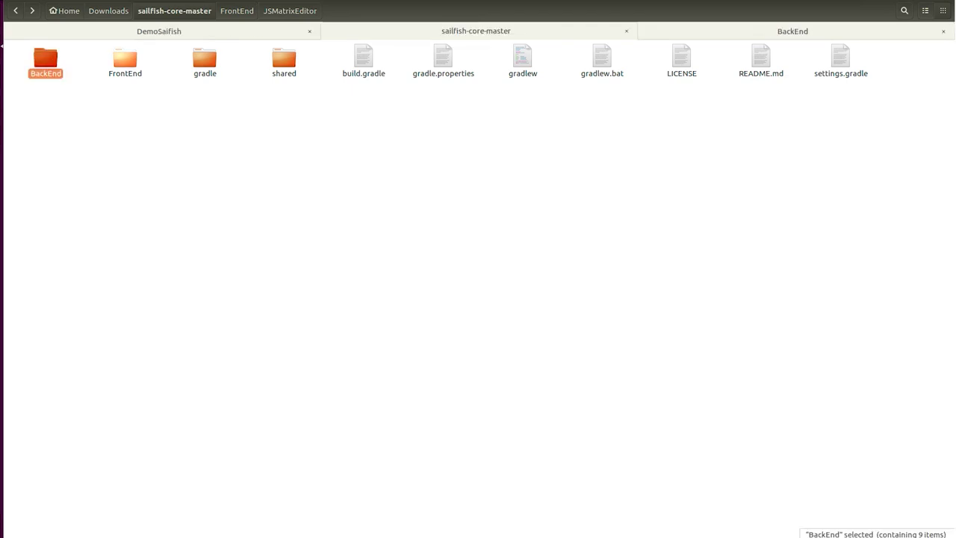
double_click(124, 59)
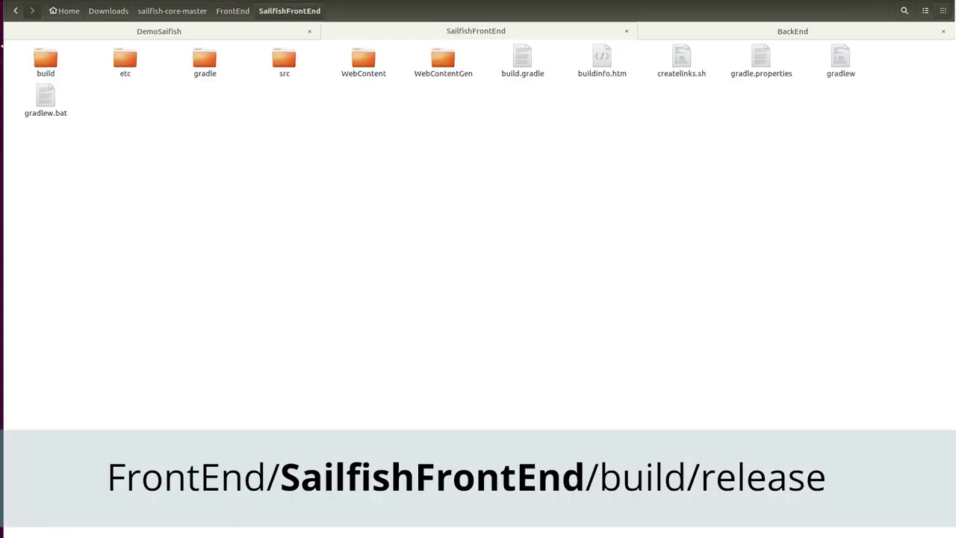
double_click(45, 60)
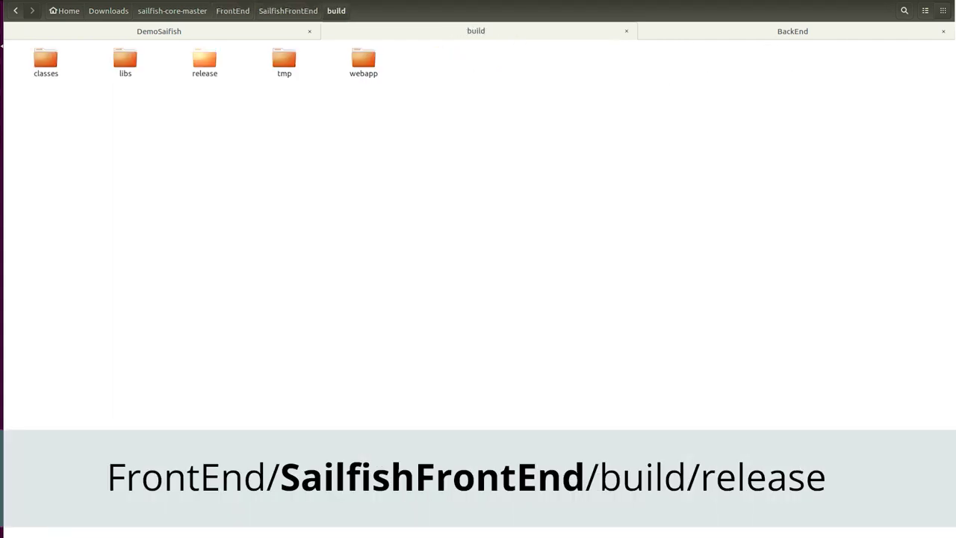
double_click(204, 60)
left_click(52, 63)
key("Right")
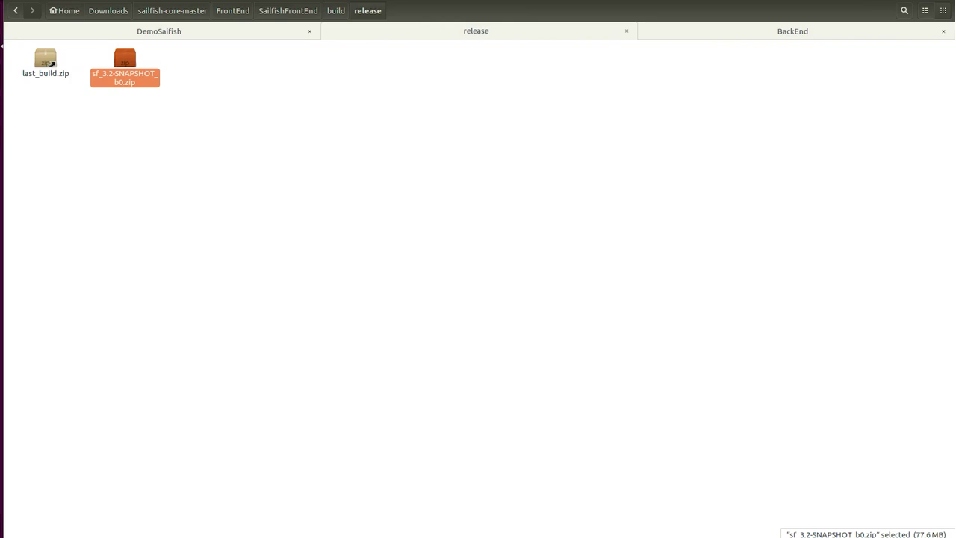
left_click(108, 11)
- Paste sf_3.2-SNAPSHOT_b0.zip into Downloads, then browse BackEnd to Plugin/plugin-generic/build
key("ctrl+v")
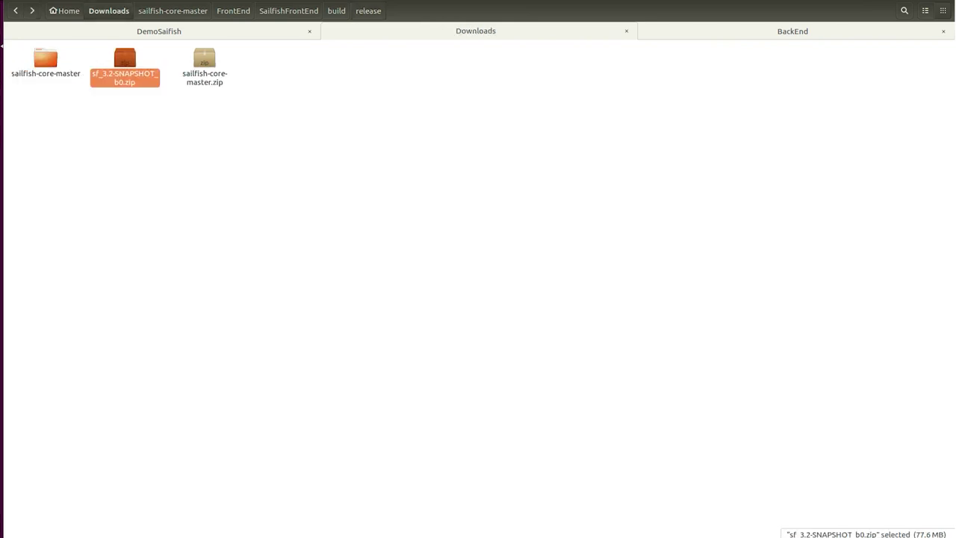
key("ctrl+Page_Down")
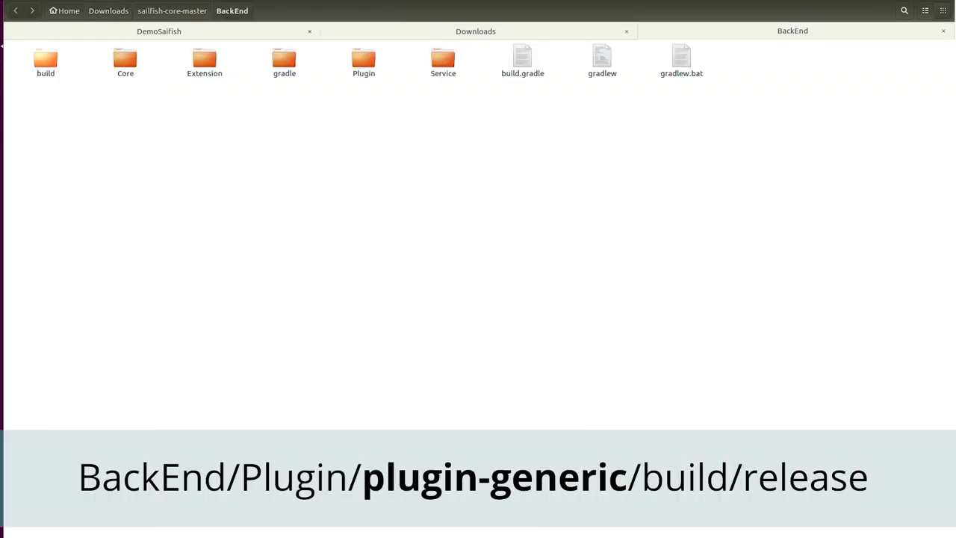
key("Return")
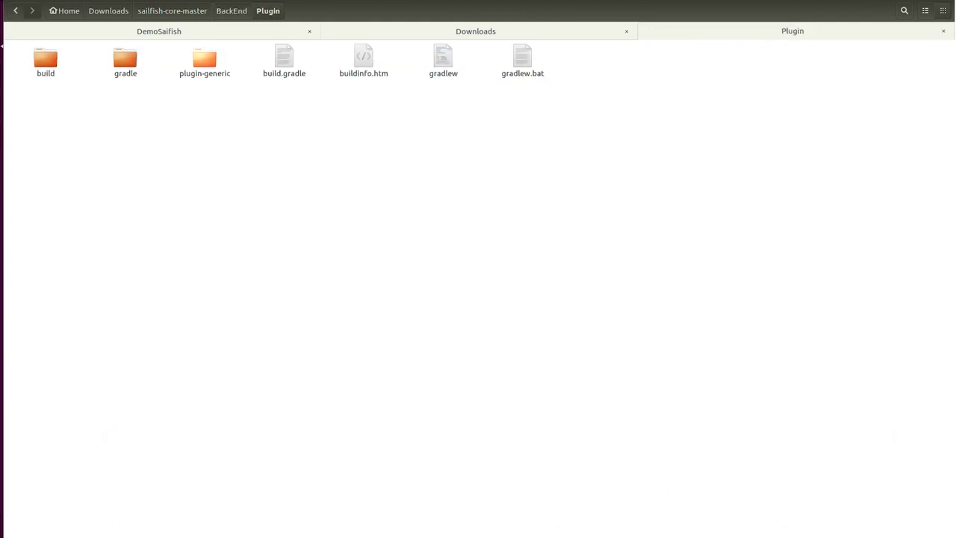
key("Return")
key("Left")
key("Left")
key("Return")
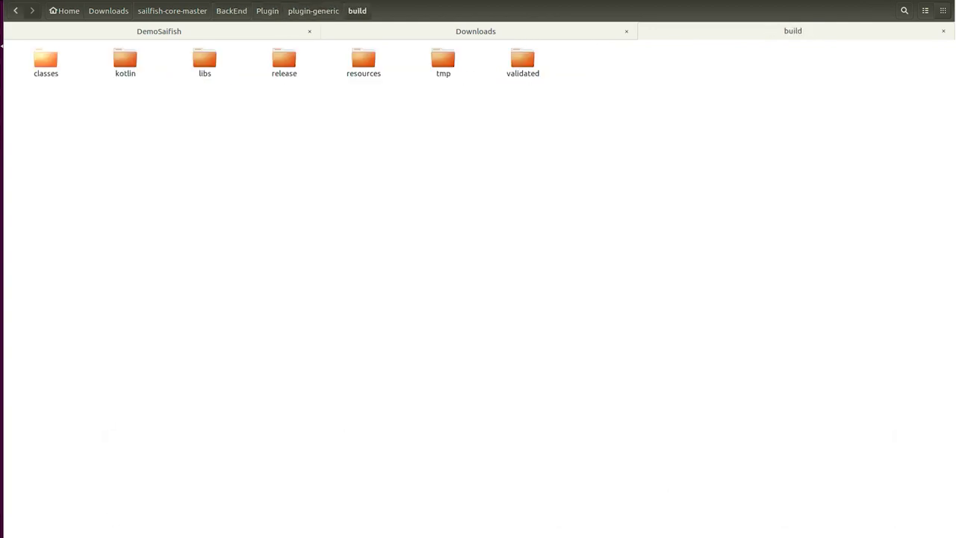
- Copy generic_3.2.0_b0_core_3.2.0.zip from build/release/generic into Downloads
left_click(284, 59)
key("Return")
key("Right")
key("Return")
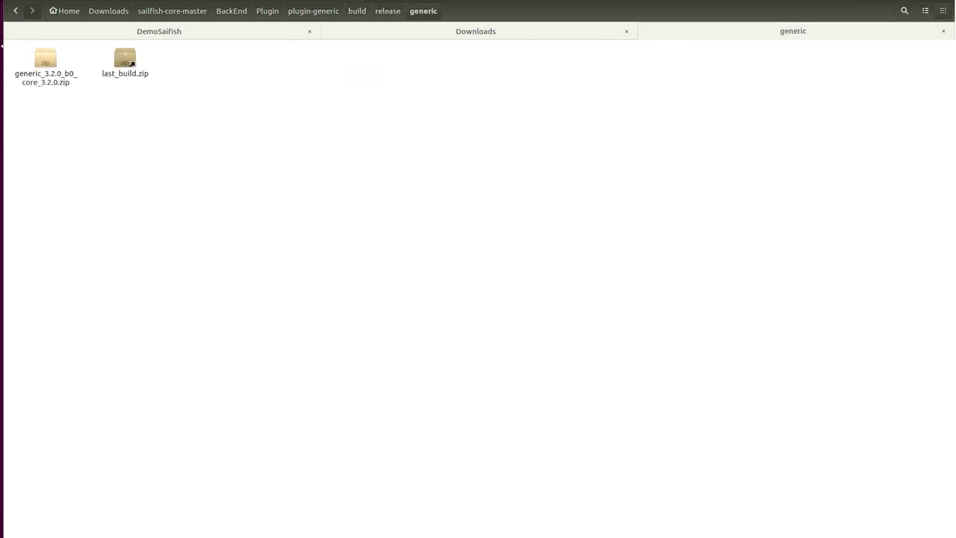
key("Right")
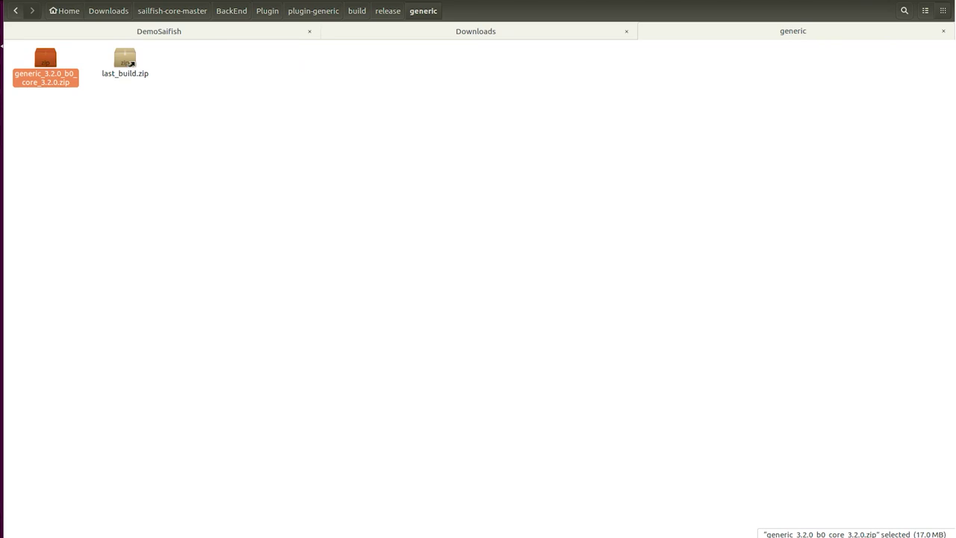
left_click(944, 30)
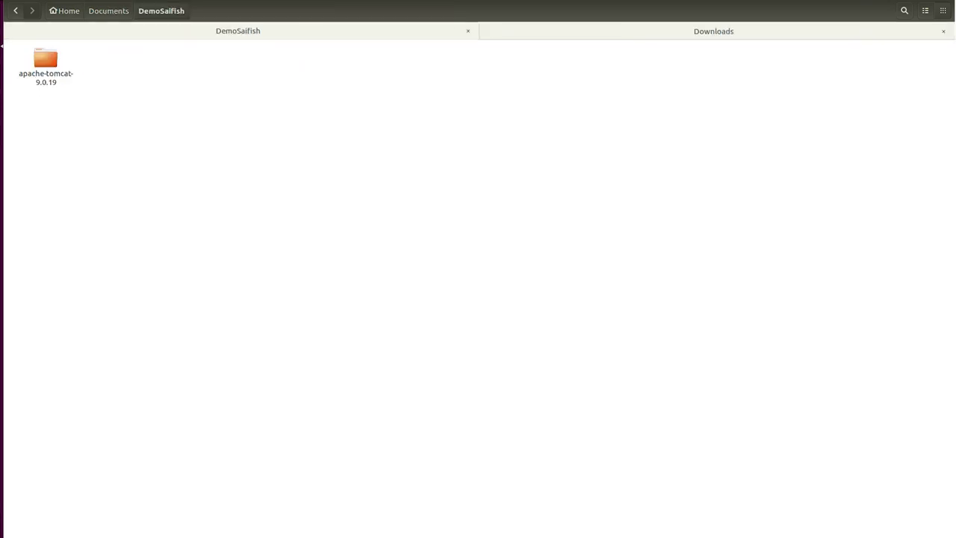
key("ctrl+Page_Down")
key("ctrl+v")
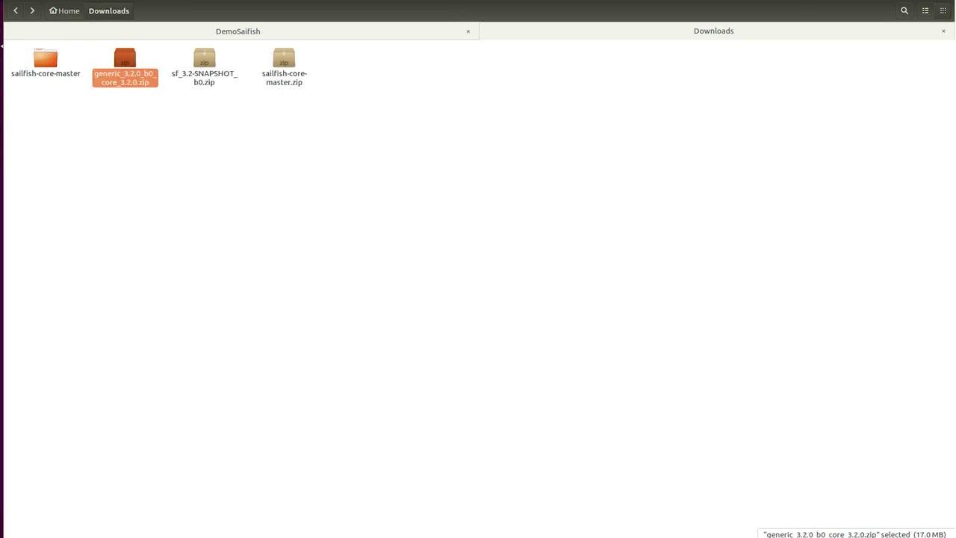
key("Escape")
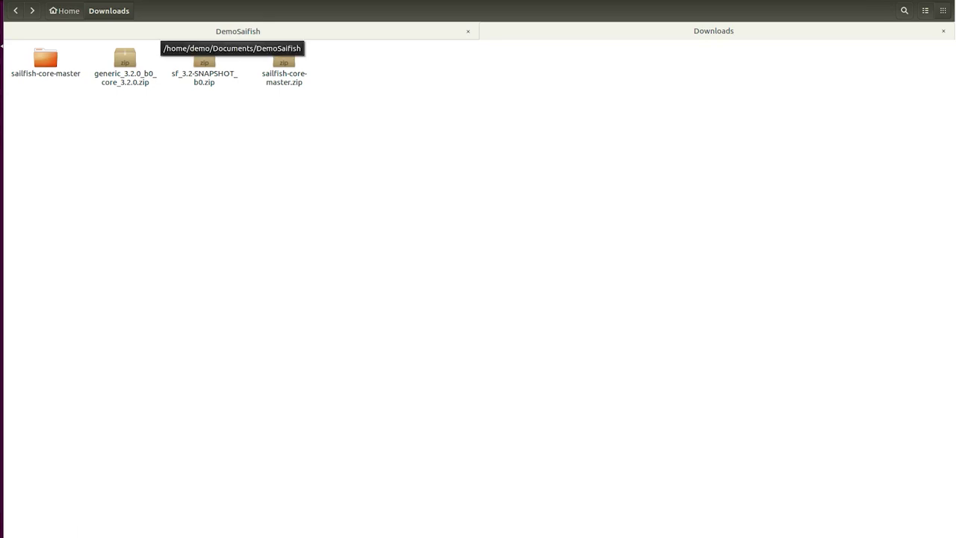
- Create a folder named demogui in DemoSaifish/apache-tomcat-9.0.19/webapps
left_click(238, 30)
double_click(46, 61)
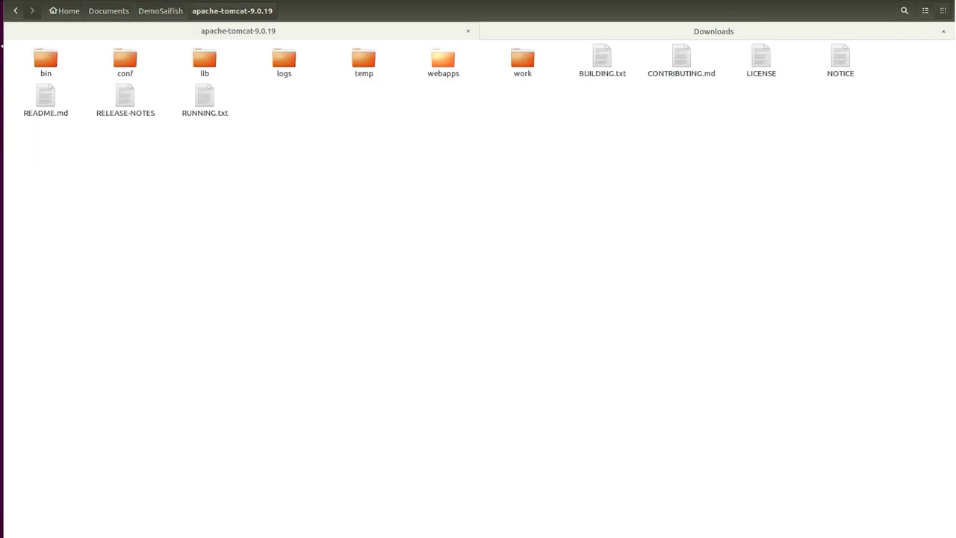
double_click(443, 60)
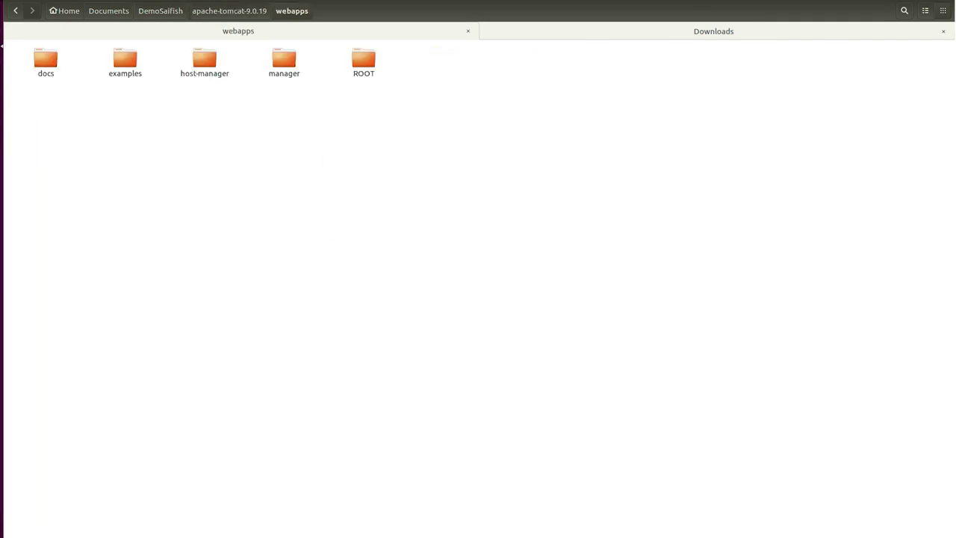
right_click(323, 150)
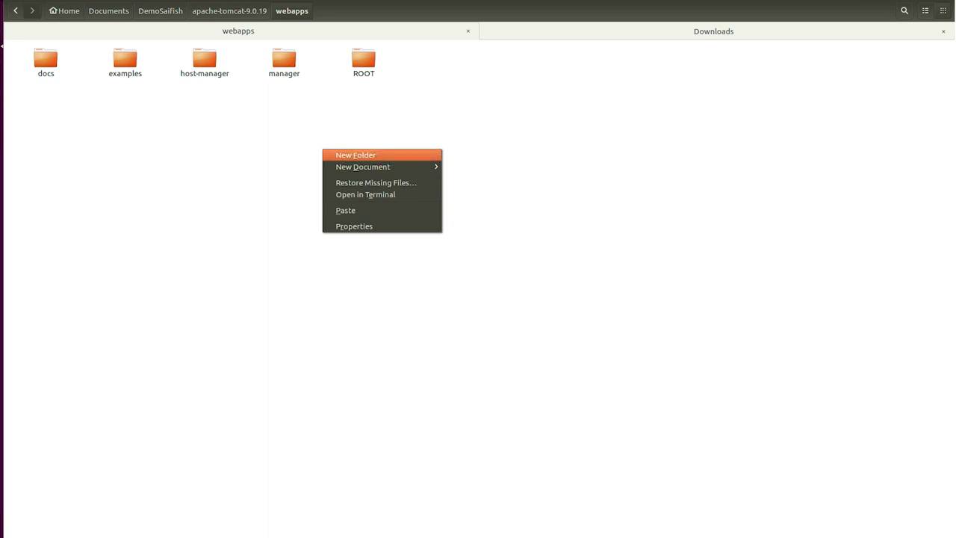
left_click(355, 155)
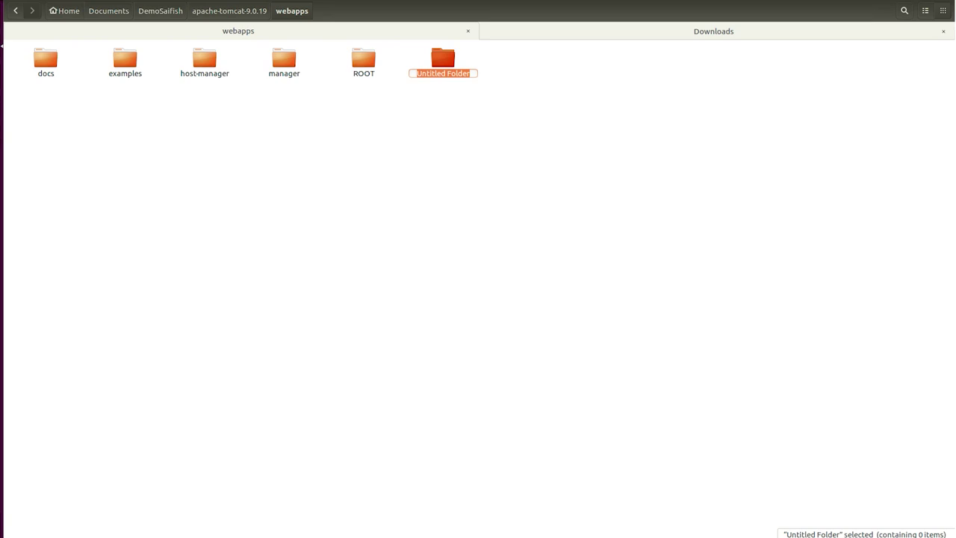
type("demogui")
key("Return")
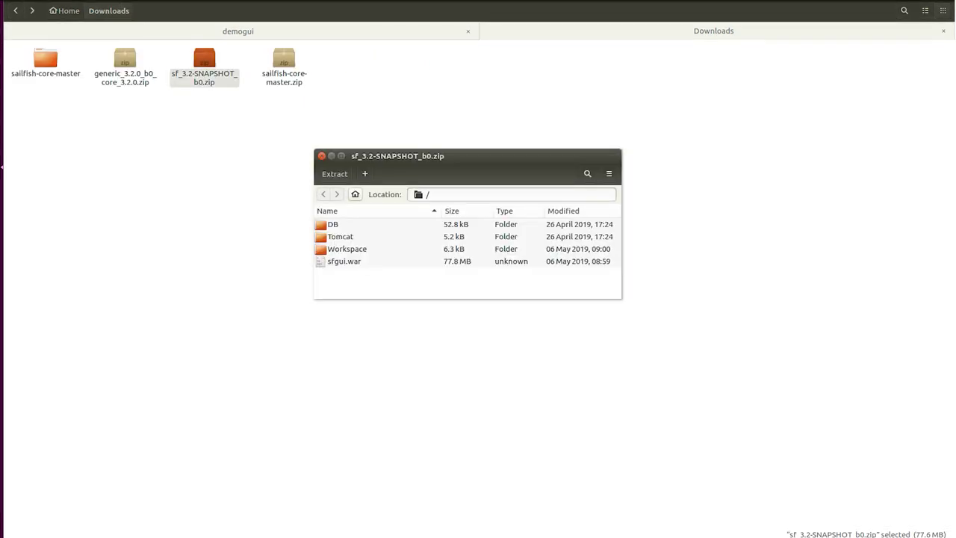
- Extract the snapshot zip's DB, Tomcat, Workspace and sfgui.war into Downloads
left_click(344, 261)
left_click(332, 224)
left_click_drag(332, 225, 165, 182)
key("ctrl+a")
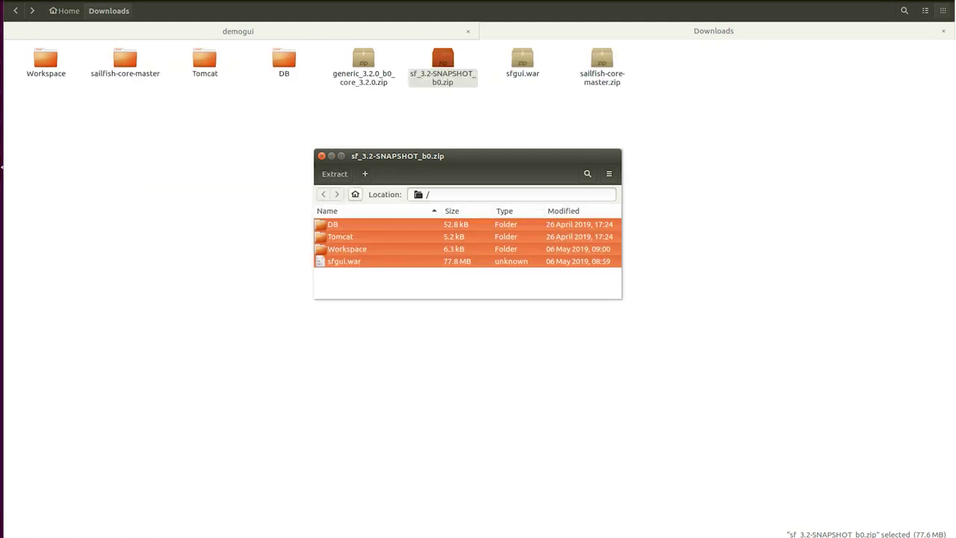
left_click(321, 156)
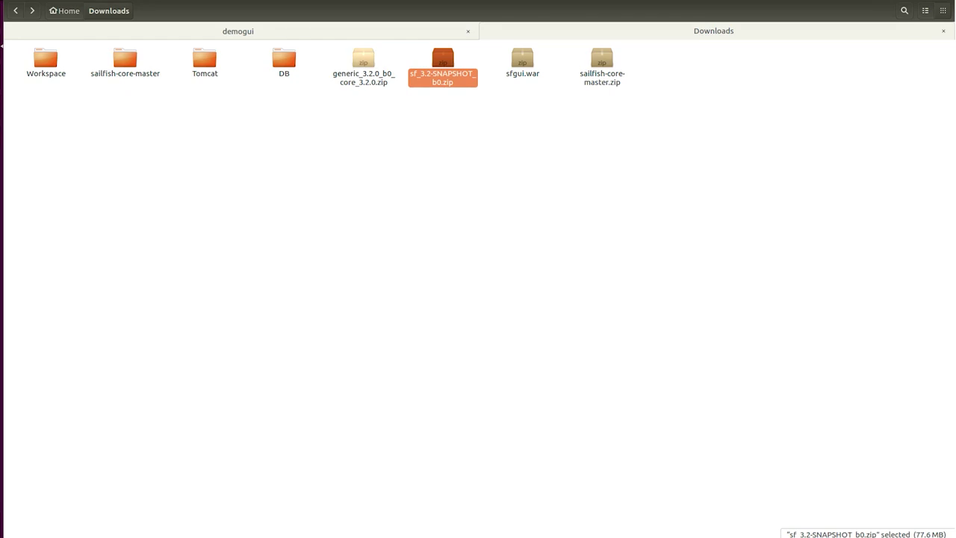
- Unpack all of sfgui.war's contents into the demogui webapps folder
double_click(522, 63)
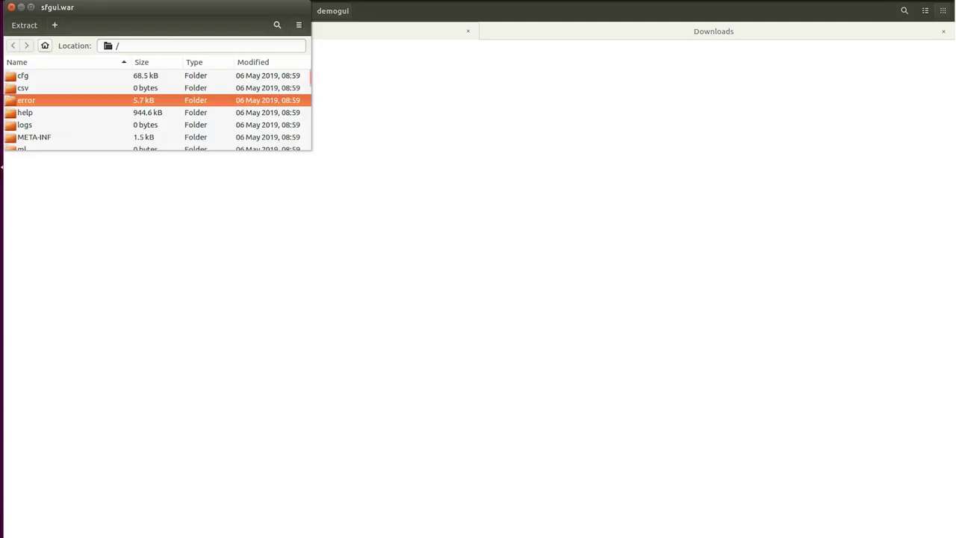
key("ctrl+a")
left_click_drag(27, 100, 138, 239)
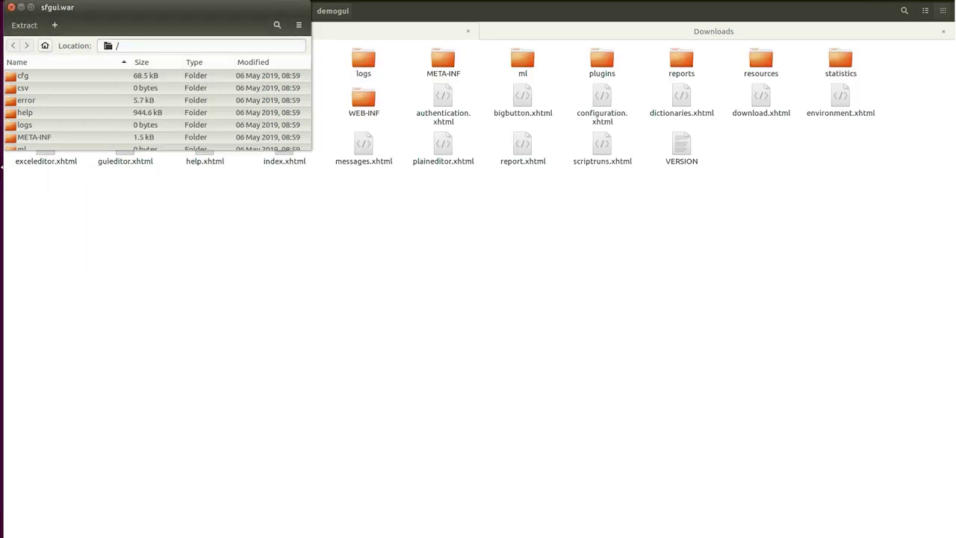
left_click(11, 7)
- Drag the plugins folder from generic_3.2.0_b0_core_3.2.0.zip into demogui, then open demogui/cfg
left_click(602, 59)
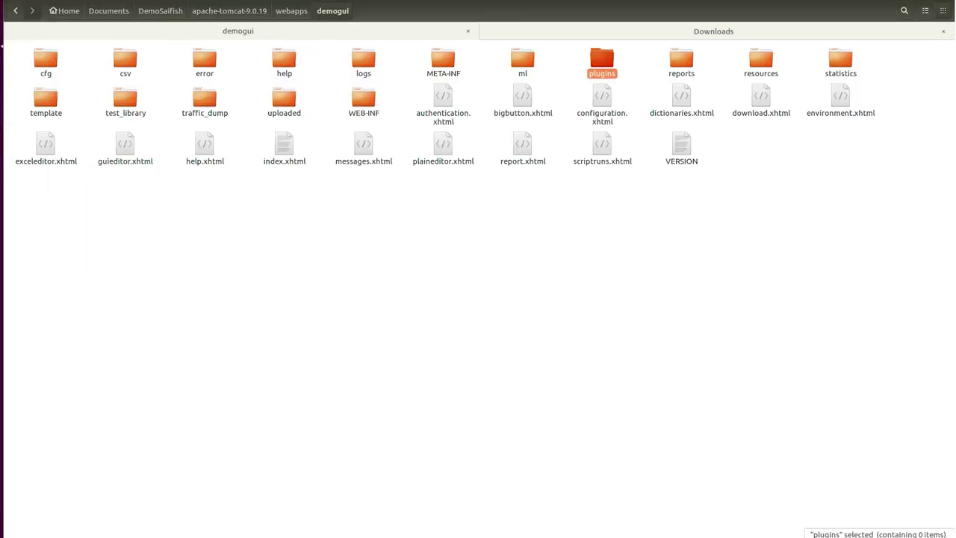
key("ctrl+Page_Down")
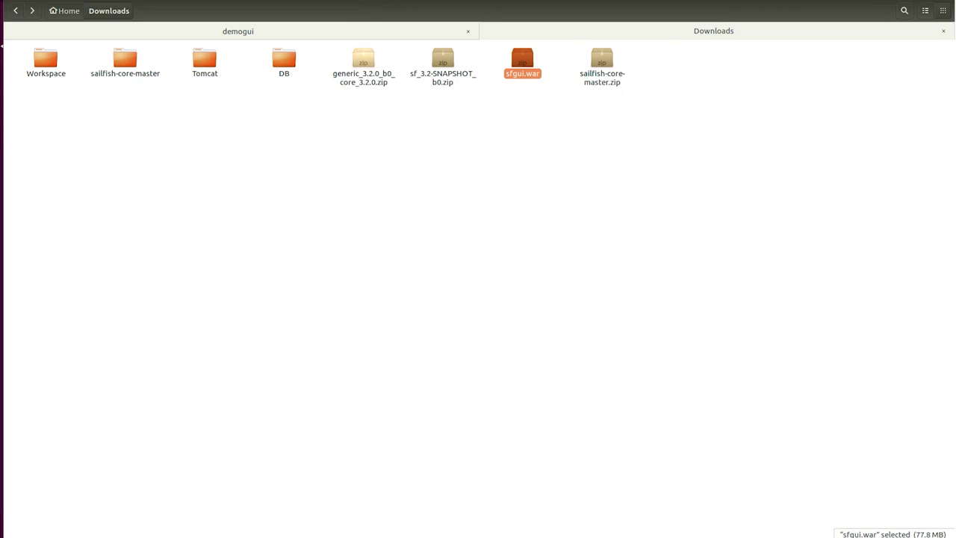
double_click(363, 61)
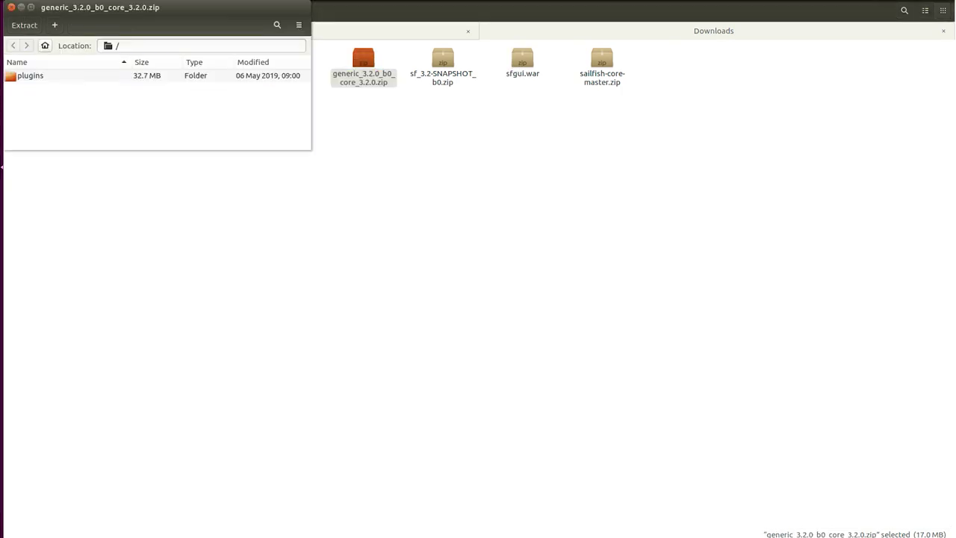
left_click(2, 47)
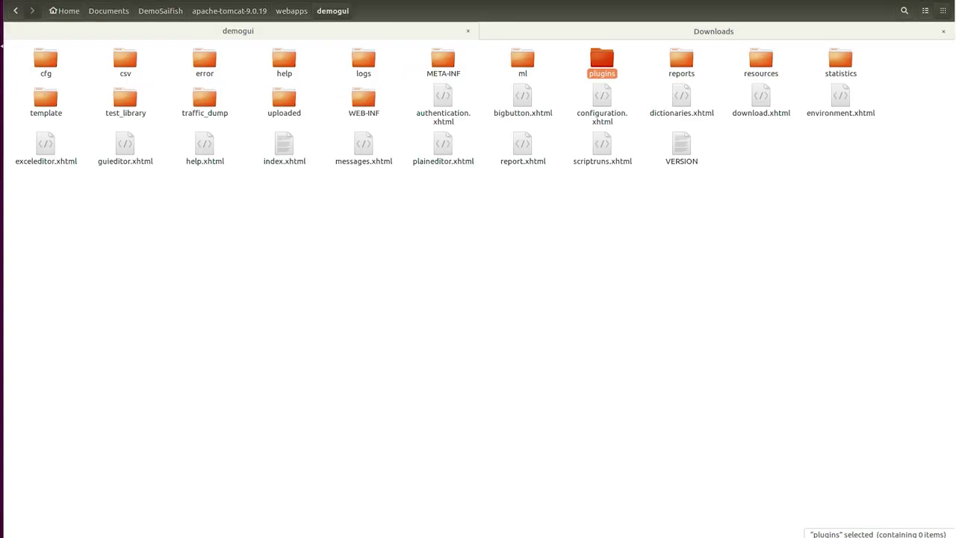
left_click(2, 165)
left_click_drag(30, 76, 321, 258)
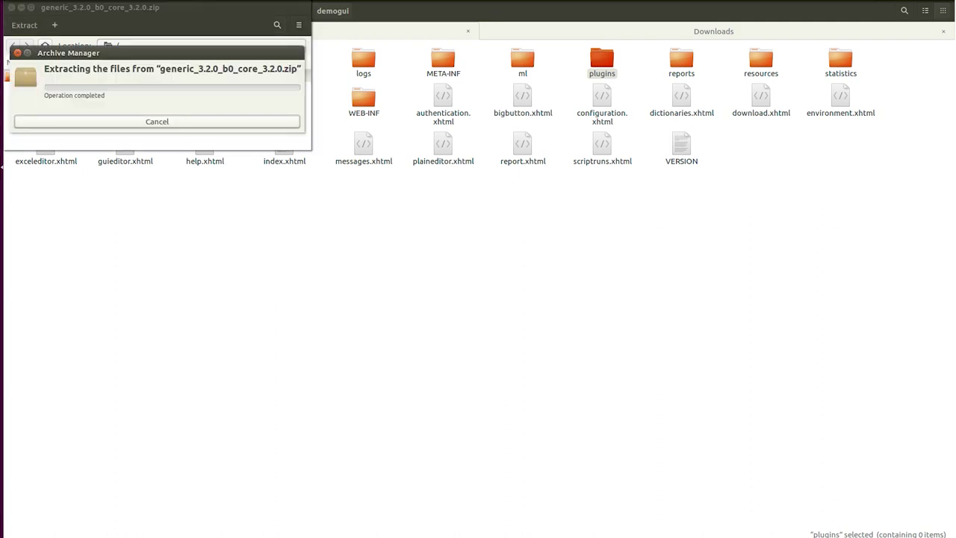
left_click(12, 6)
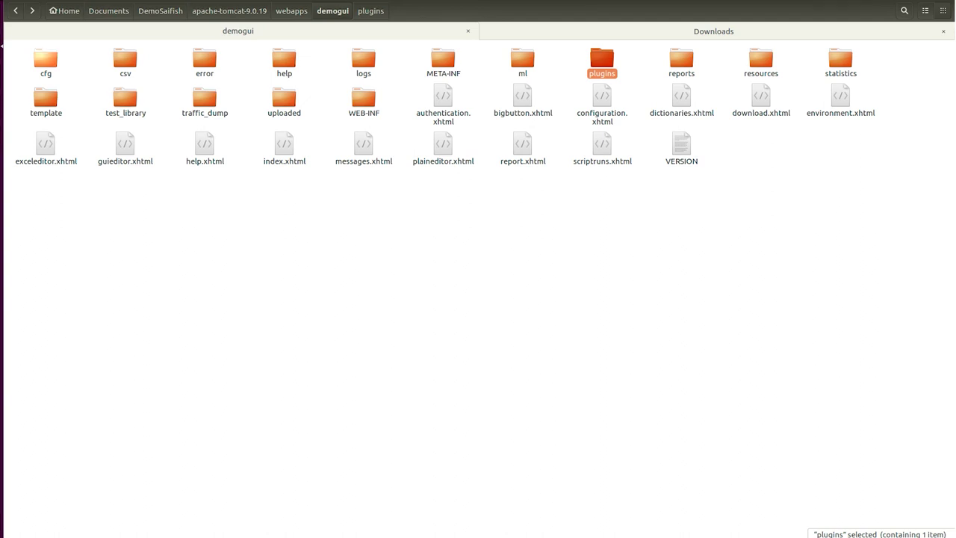
key("Home")
key("Return")
- Highlight sf.cfg.xml and hibernate.cfg.xml in cfg, then return to the Downloads tab
left_click(761, 60)
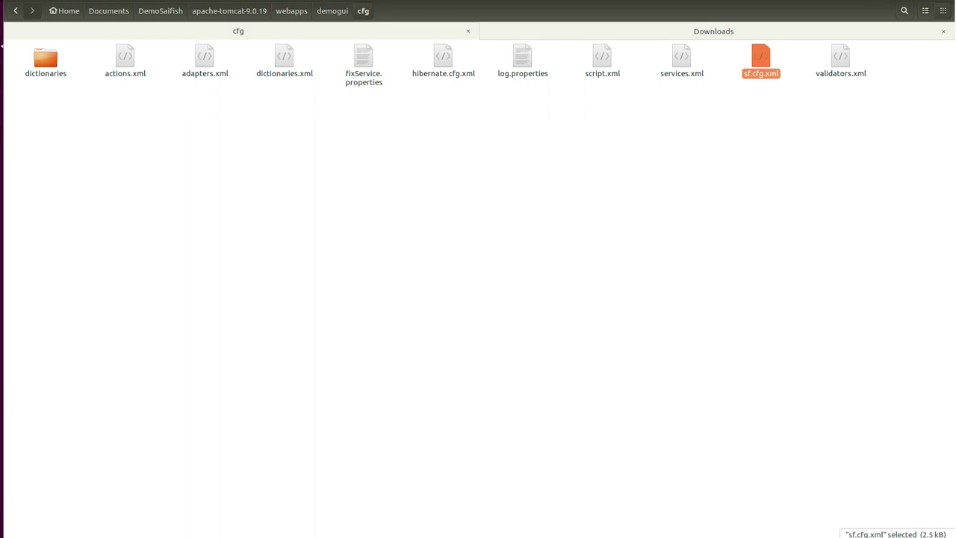
left_click(443, 60)
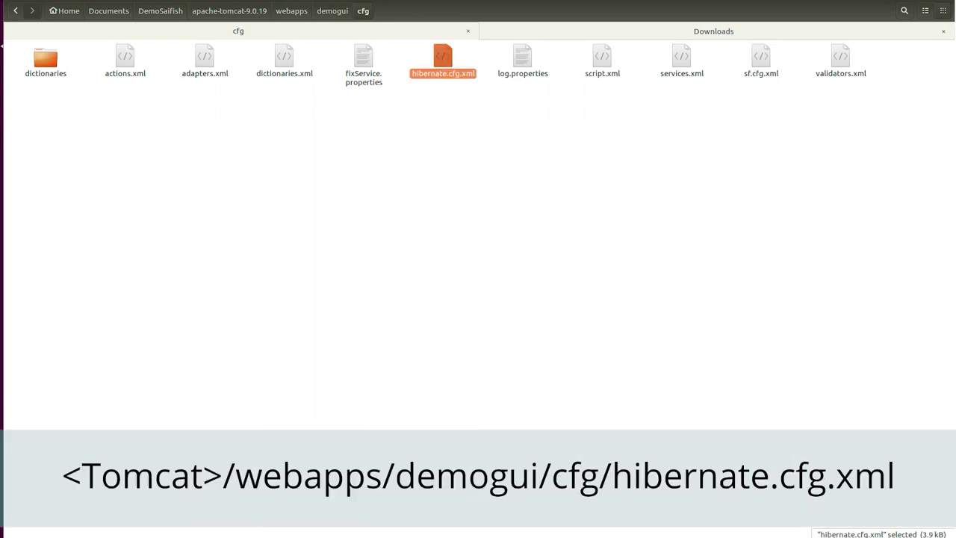
key("ctrl+Page_Down")
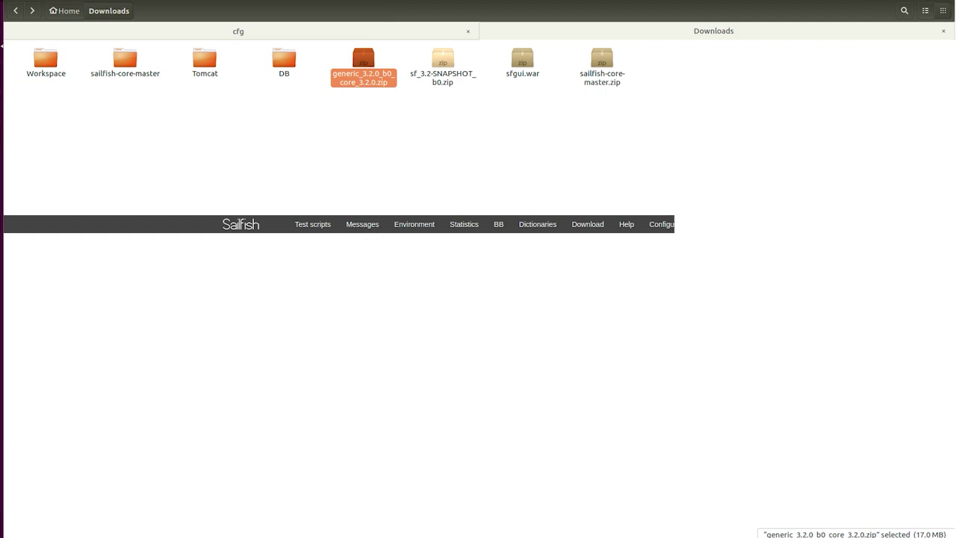
- Open the Downloads/DB scripts folder and bring up the context menu for the folder itself
left_click(284, 62)
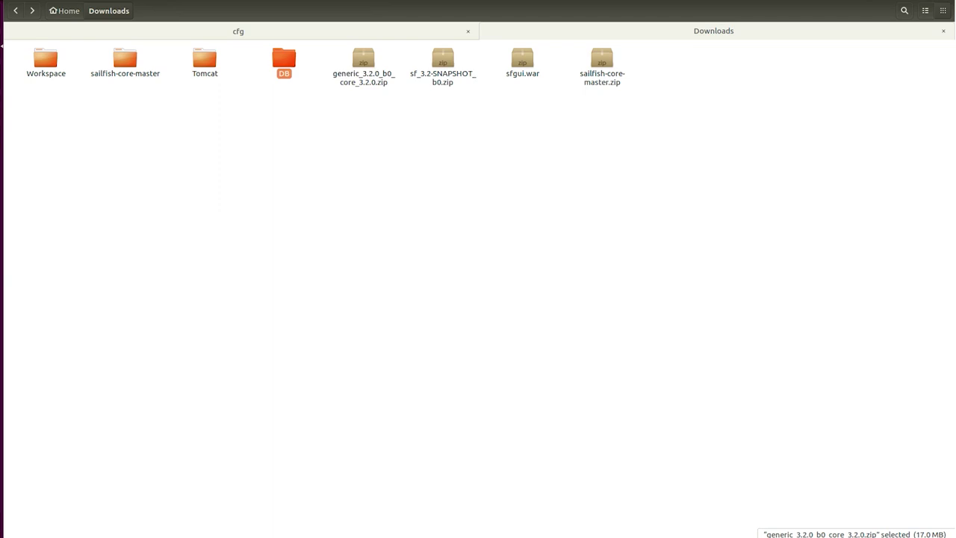
key("Return")
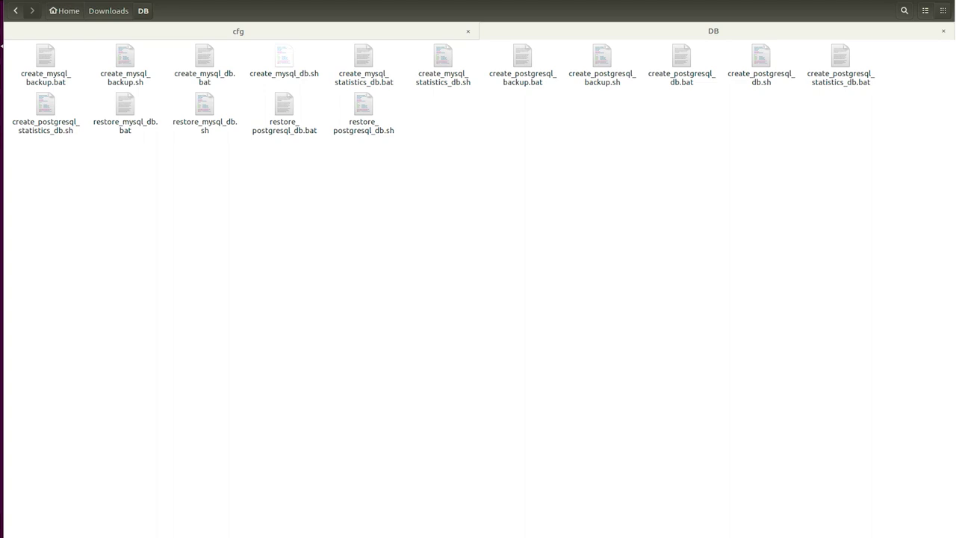
left_click(284, 61)
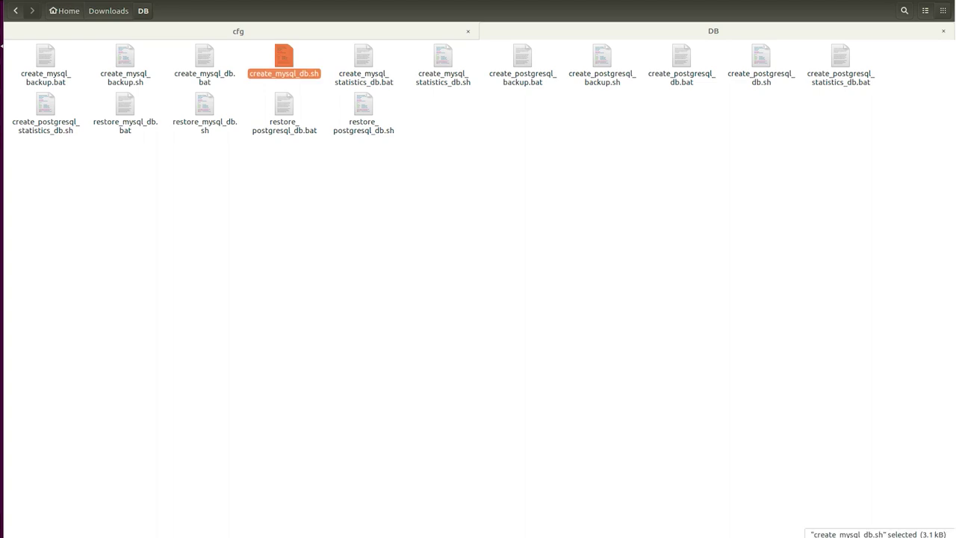
left_click(204, 61)
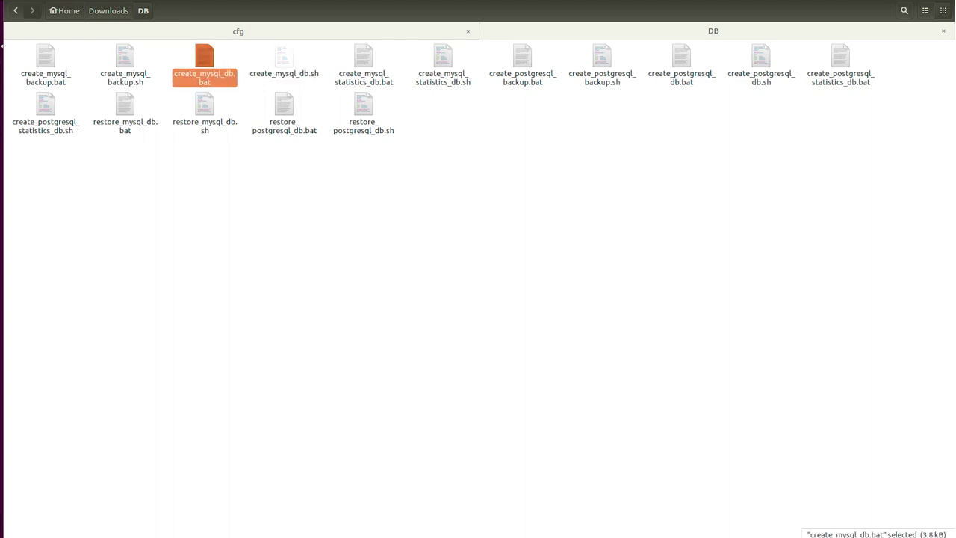
right_click(295, 222)
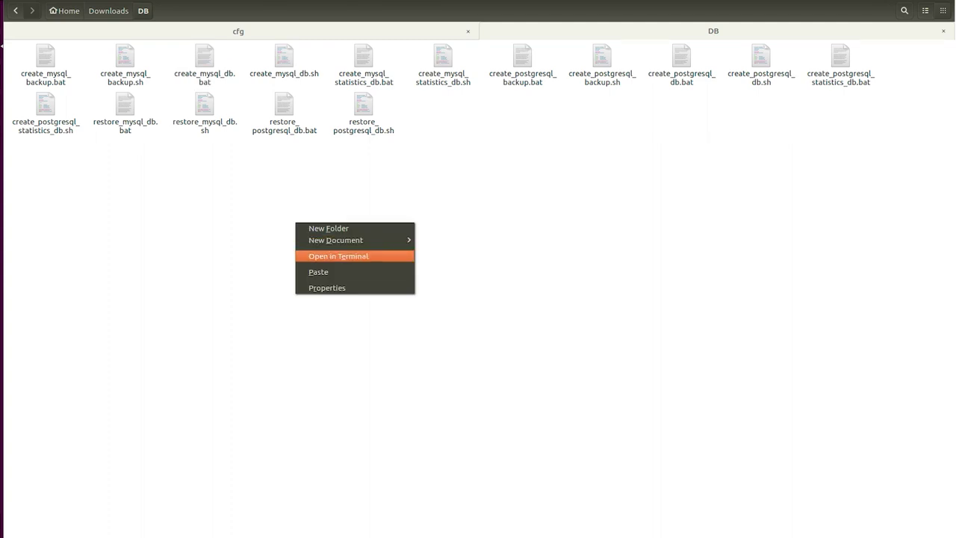
- In a terminal on the DB folder, enter ./create_mysql_db.sh --superpassword with the MySQL superuser password
left_click(340, 254)
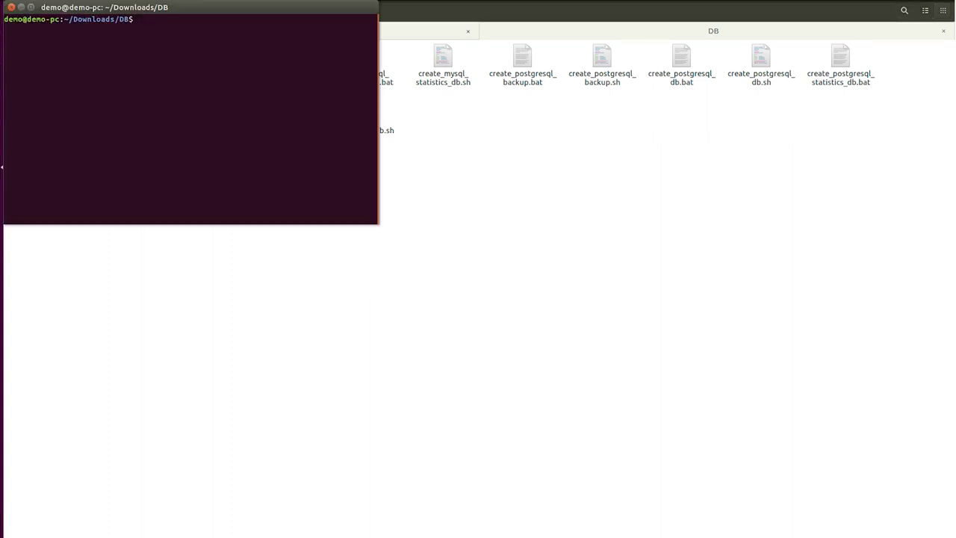
type("cr")
key("BackSpace")
key("BackSpace")
type("./create_")
key("Tab")
type("m")
key("Tab")
type("d")
key("Tab")
type("s")
key("Tab")
type("--superpassword Demo")
- Run the script, confirm the sailfish database was created, and close the terminal
key("Return")
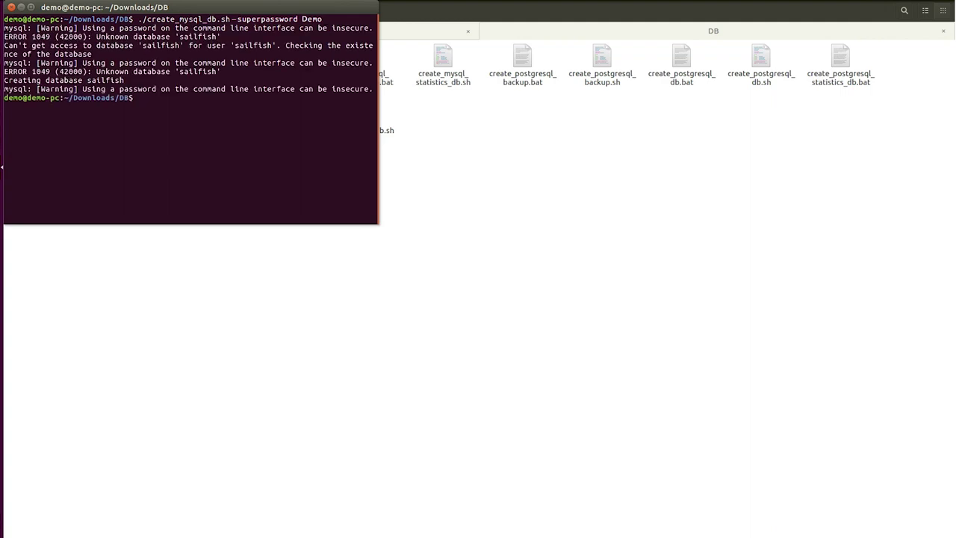
left_click_drag(4, 79, 124, 80)
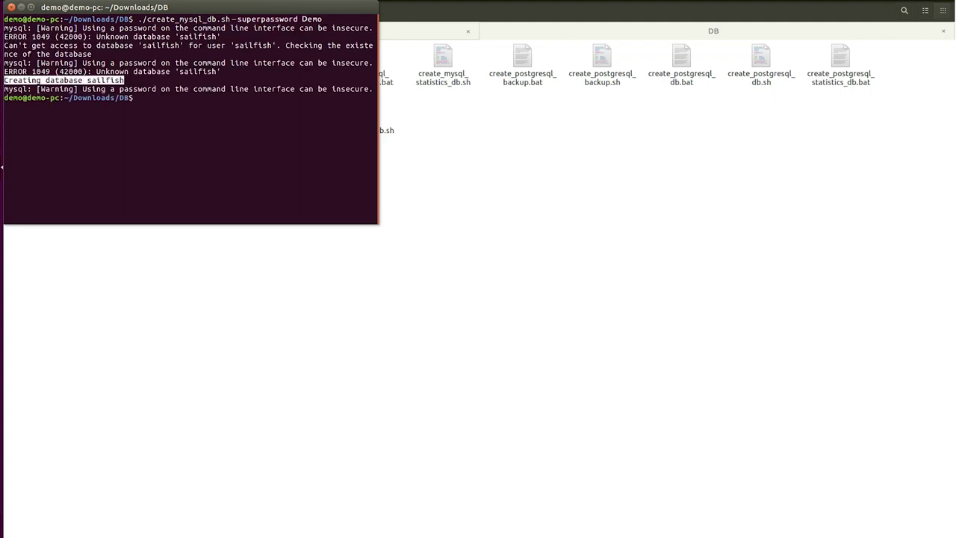
left_click(11, 7)
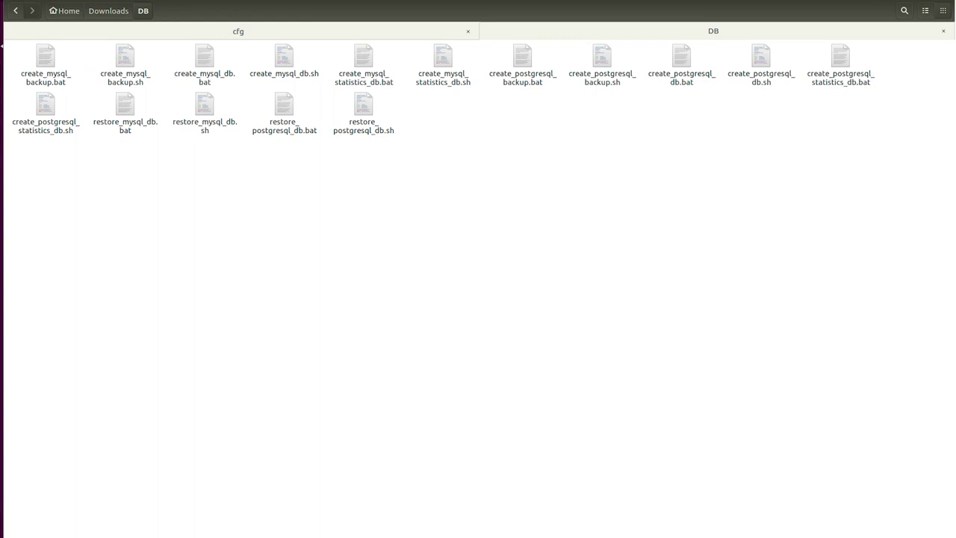
- Point the first tab at apache-tomcat-9.0.19/conf with server.xml, then return to the DB tab
key("ctrl+Page_Up")
left_click(229, 10)
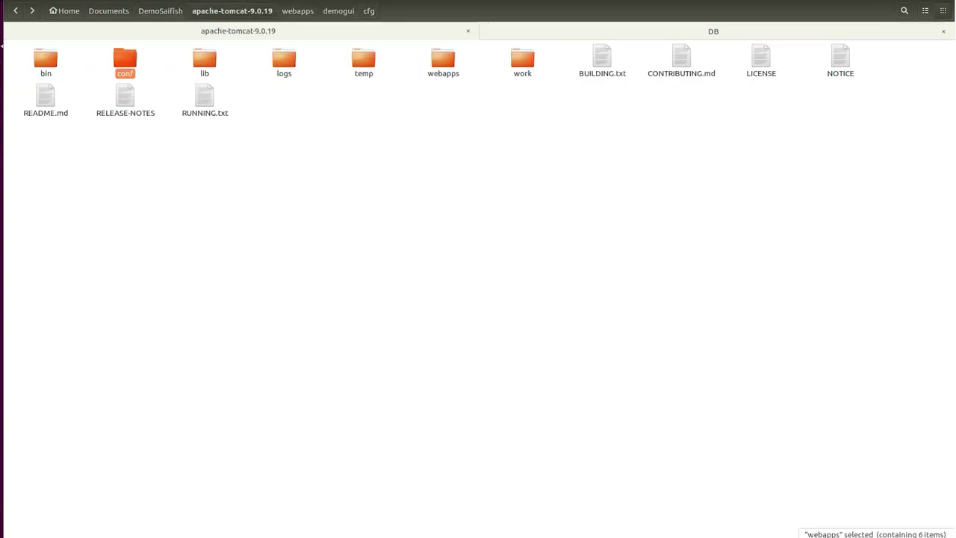
double_click(125, 58)
left_click(522, 60)
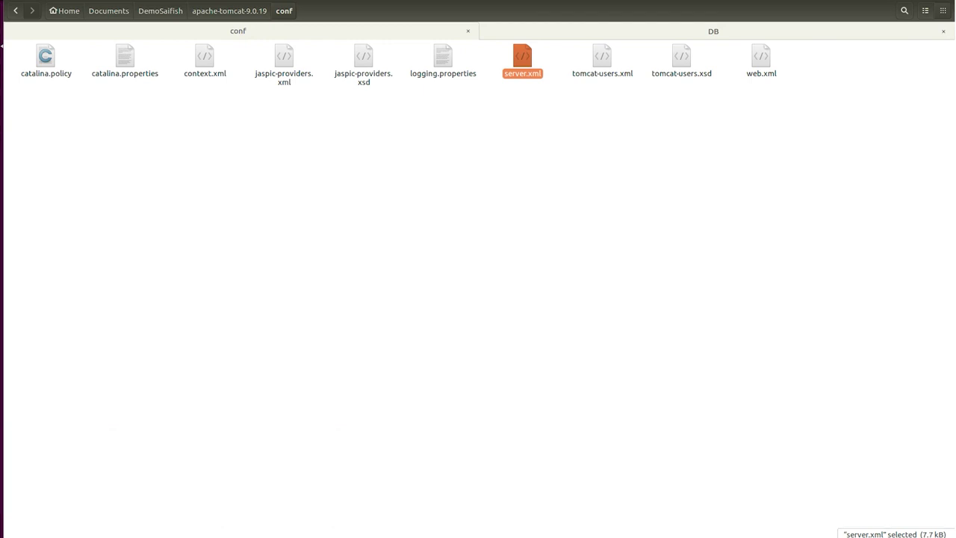
key("ctrl+Page_Down")
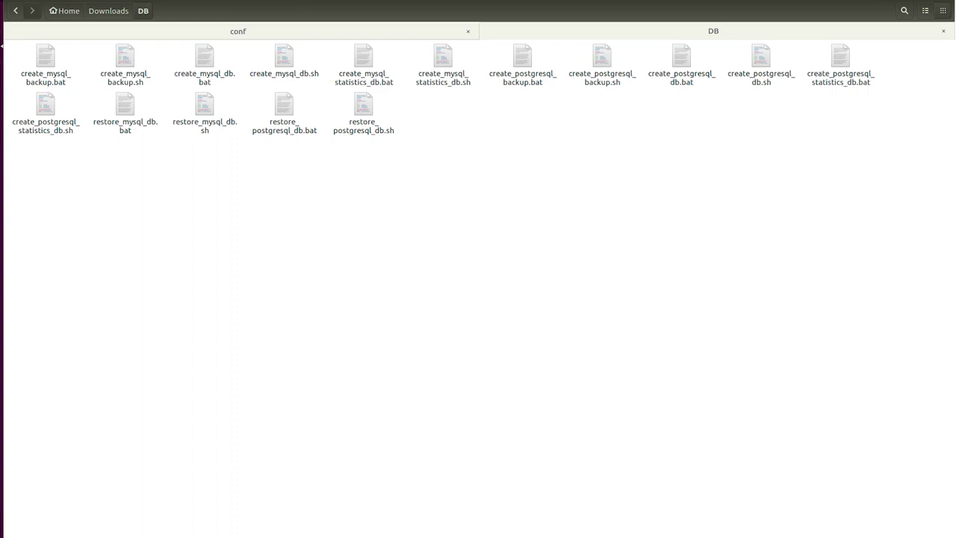
- Select setenv.bat and setenv.sh in the downloaded Tomcat bin folder
left_click(108, 10)
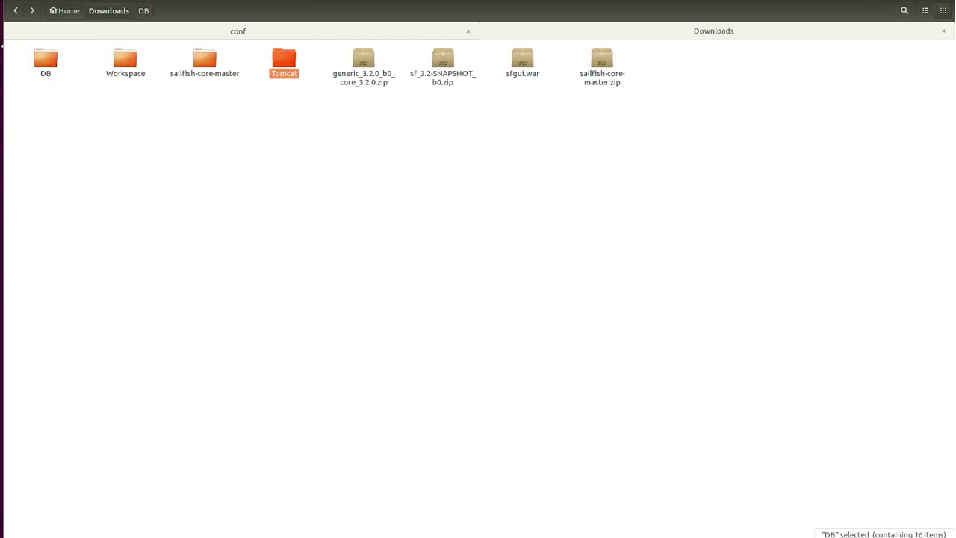
double_click(45, 58)
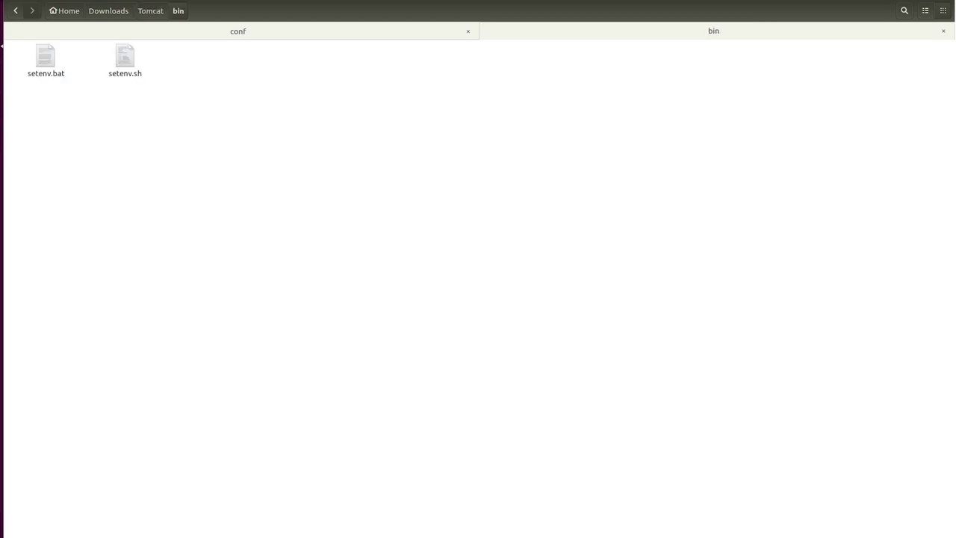
left_click_drag(138, 100, 40, 59)
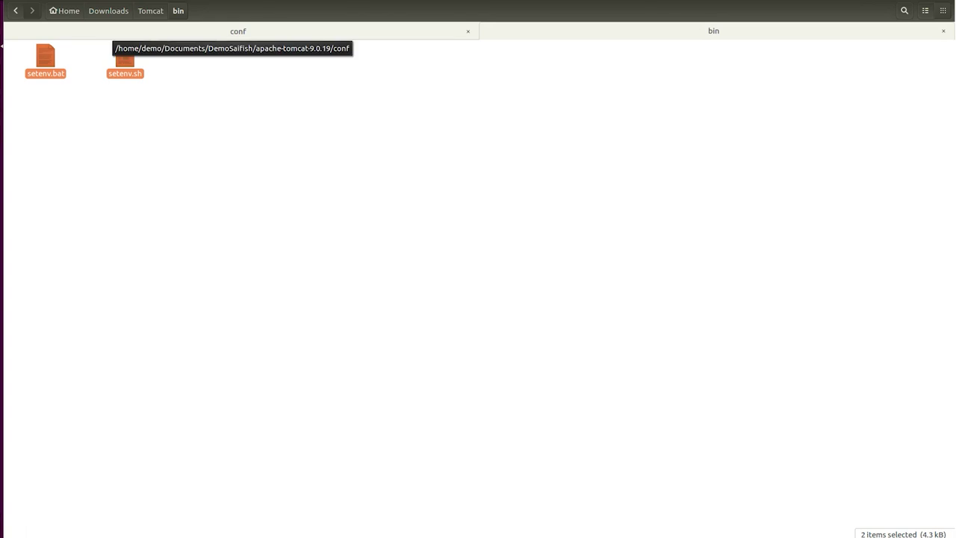
- Paste both setenv files into apache-tomcat-9.0.19/bin and bring up that folder's context menu
left_click(231, 30)
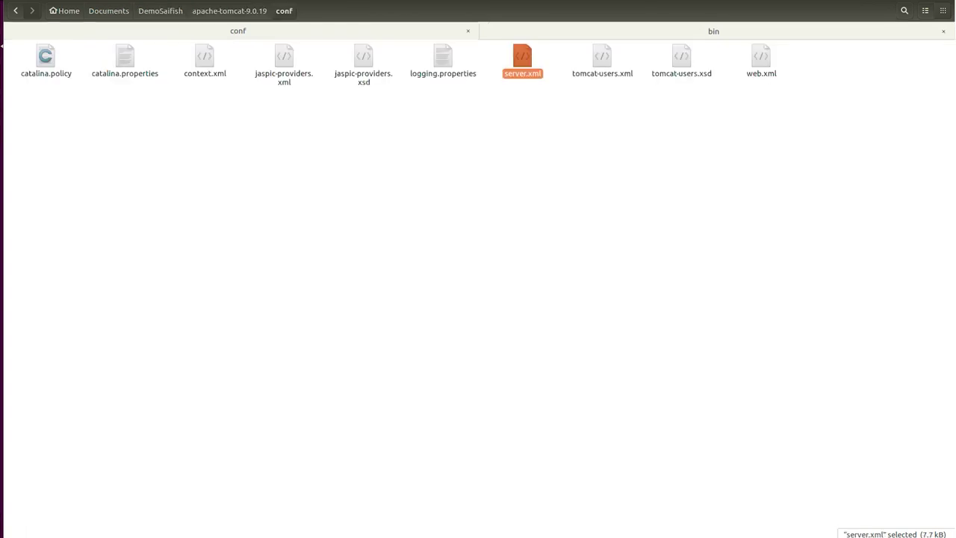
left_click(229, 10)
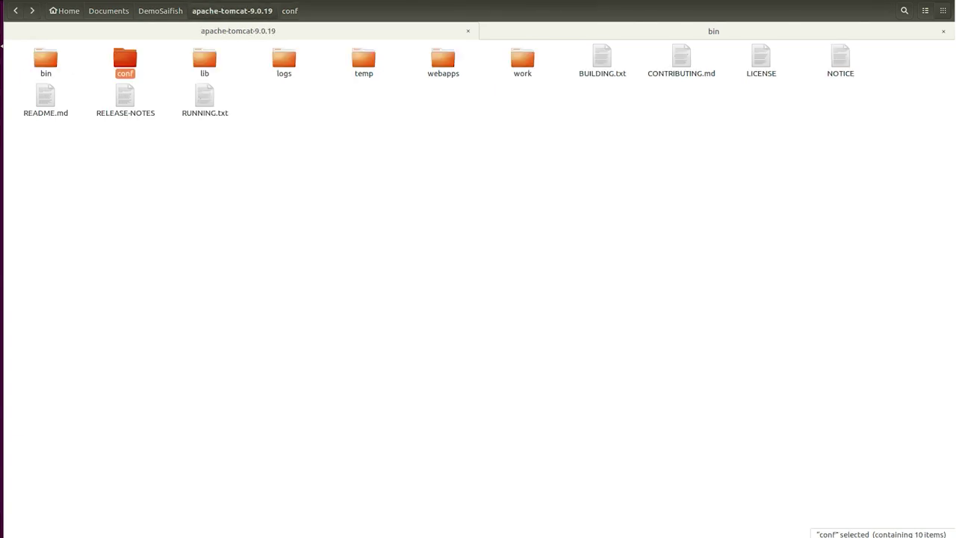
double_click(46, 59)
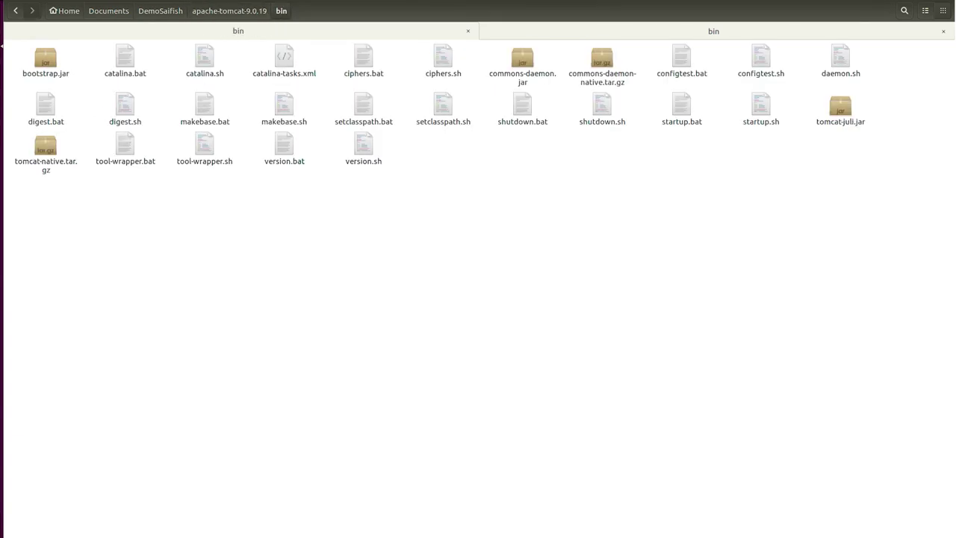
key("ctrl+v")
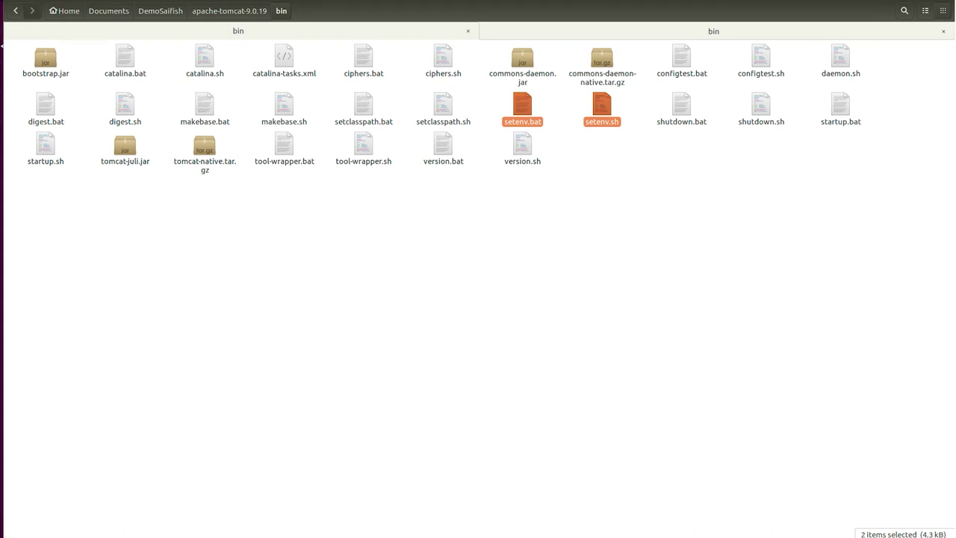
right_click(472, 231)
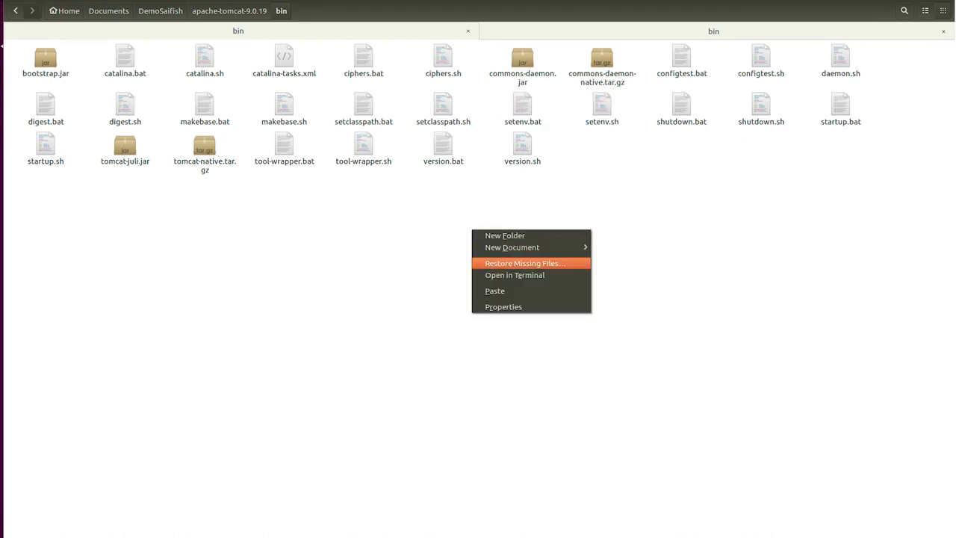
- In a terminal on bin, make all .sh scripts executable with chmod +x *.sh and verify with ls -l
left_click(515, 275)
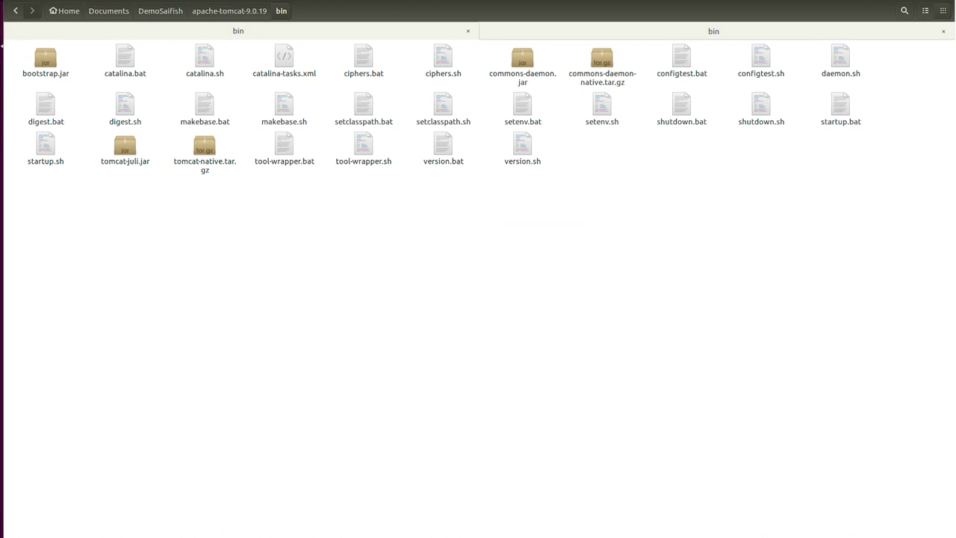
type("chmod +")
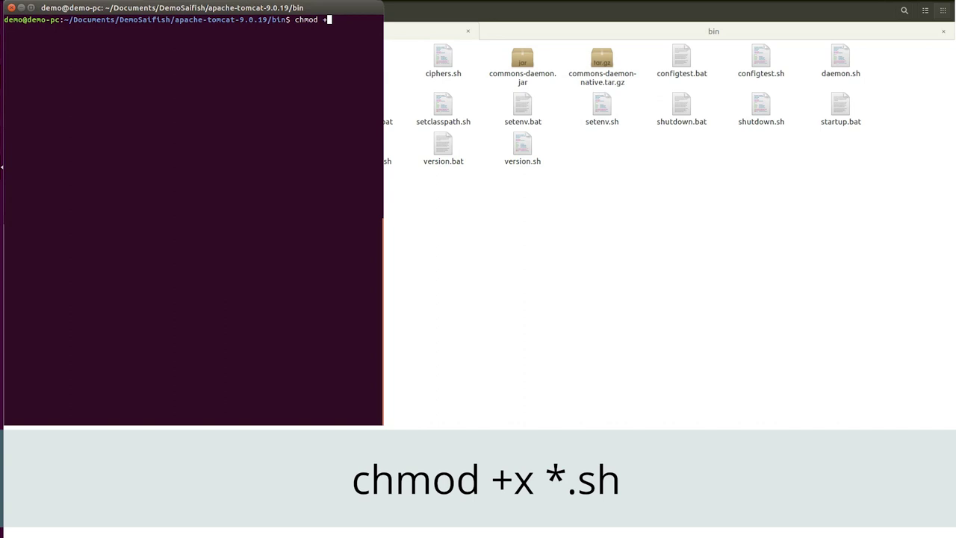
type("x *.sh")
key("Return")
type("ls -l")
key("Return")
- Start Tomcat with ./startup.sh and confirm it reports "Tomcat started."
type("./startup.sh")
key("Return")
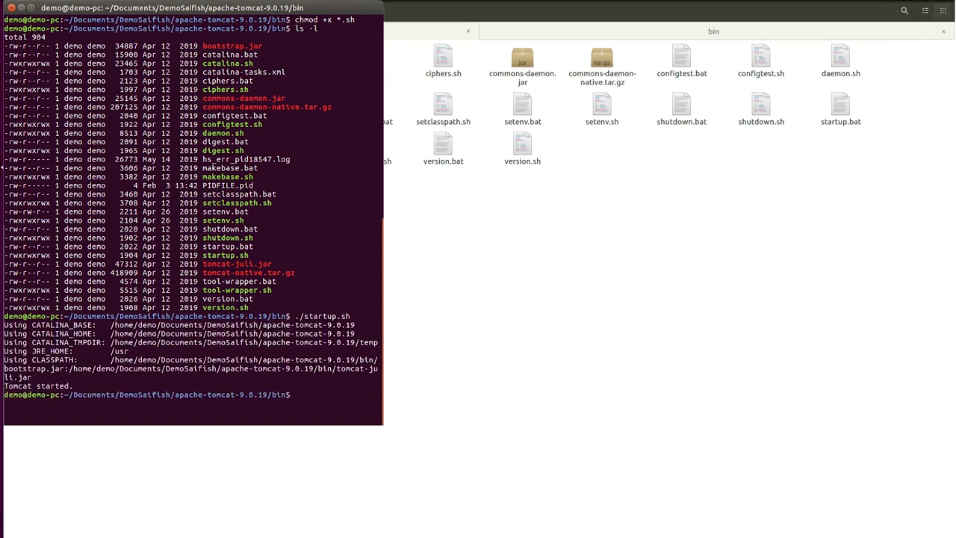
left_click_drag(74, 386, 3, 385)
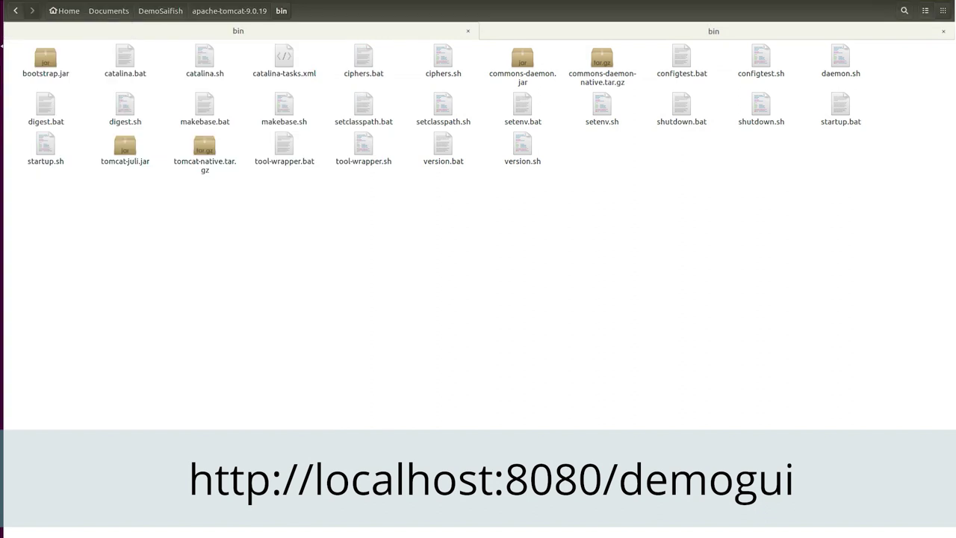
- Bring Chrome forward showing the Sailfish testing tool at localhost:8080/demogui
left_click(1, 75)
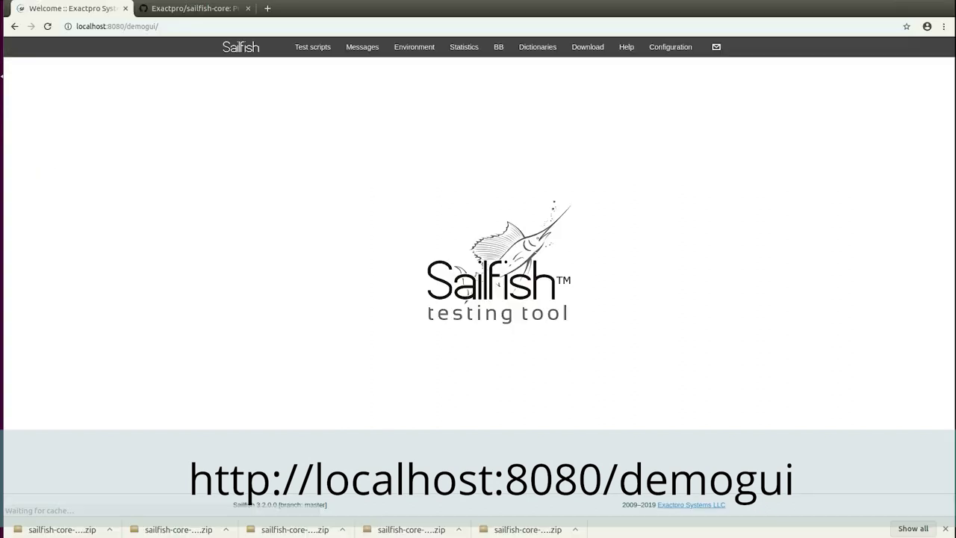